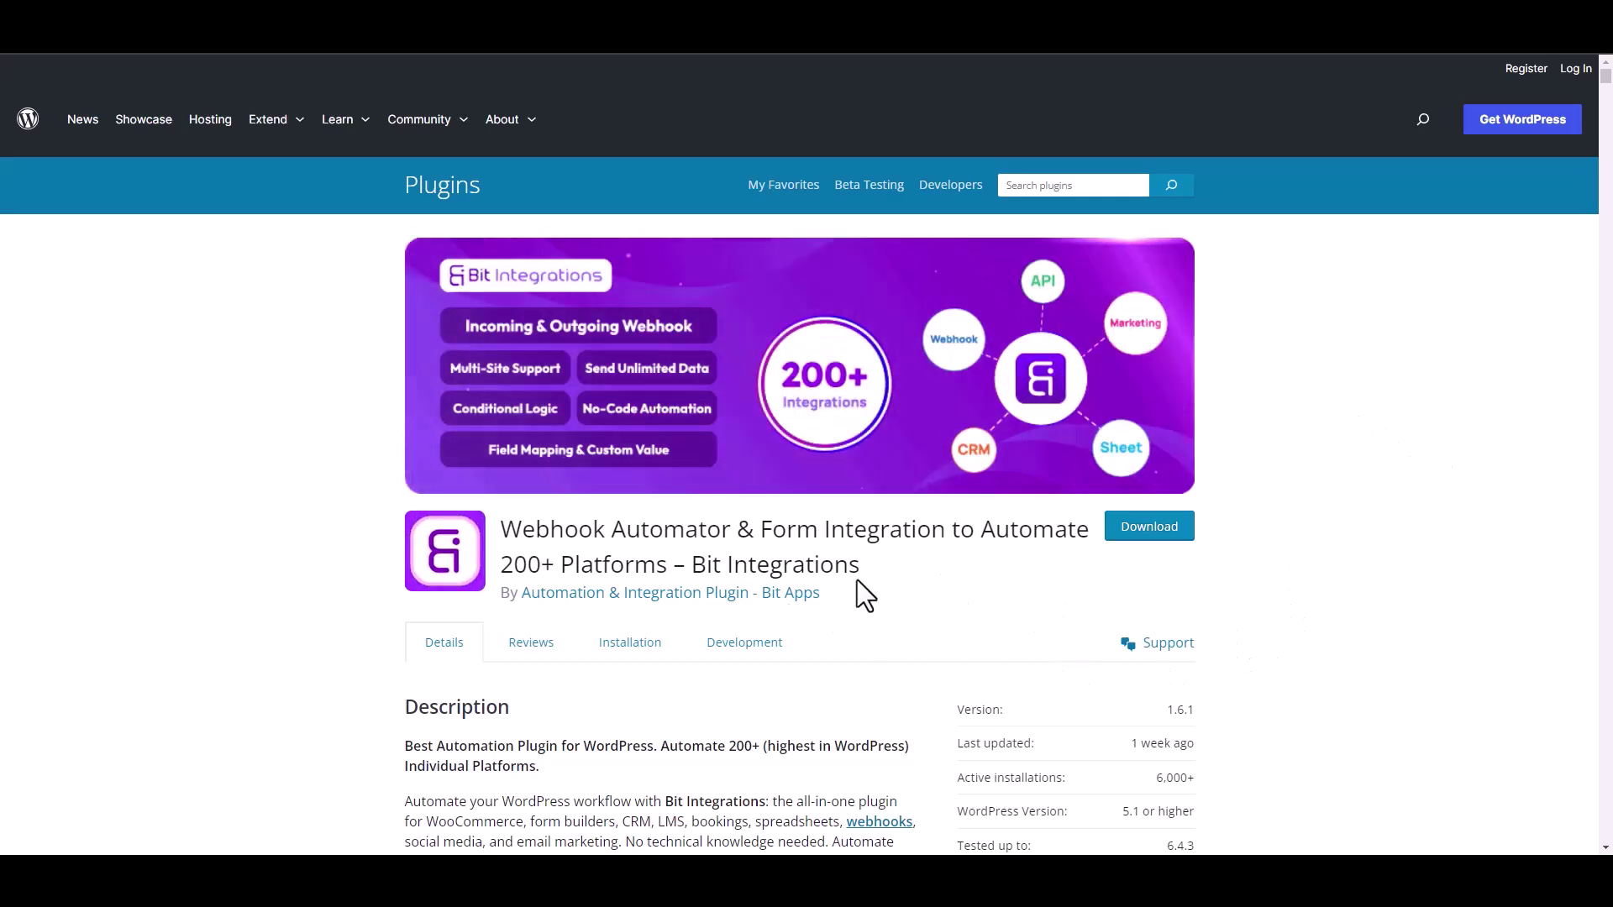
# Start a new integration with CoBlocks Form as the trigger and begin fetching its data
pyautogui.moveTo(692, 563); pyautogui.dragTo(878, 581)
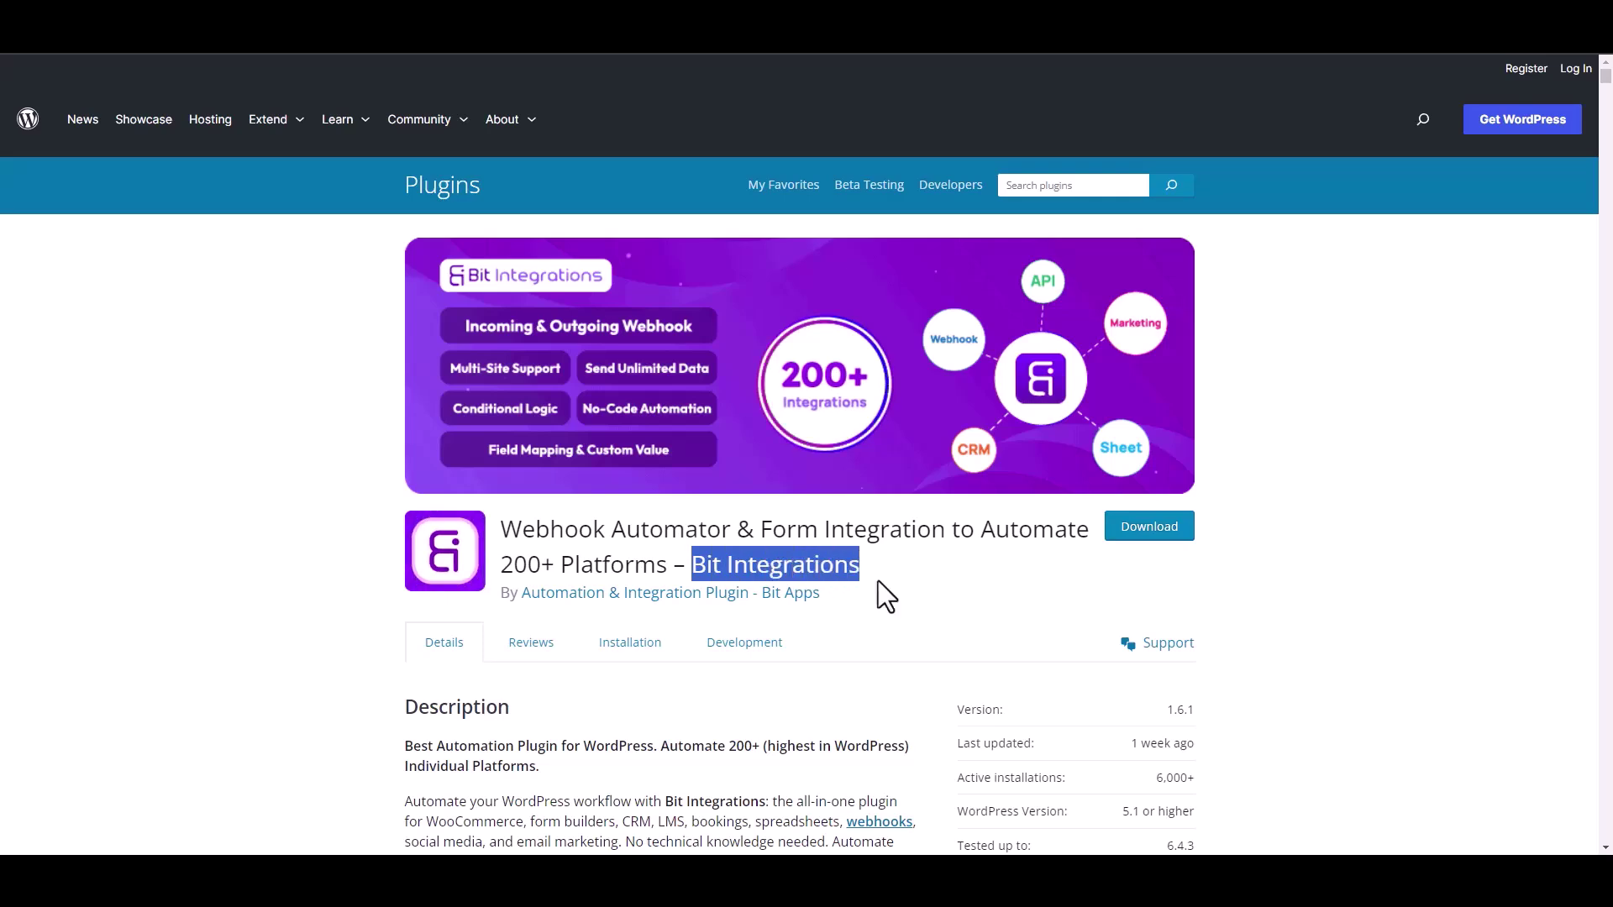
pyautogui.click(739, 580)
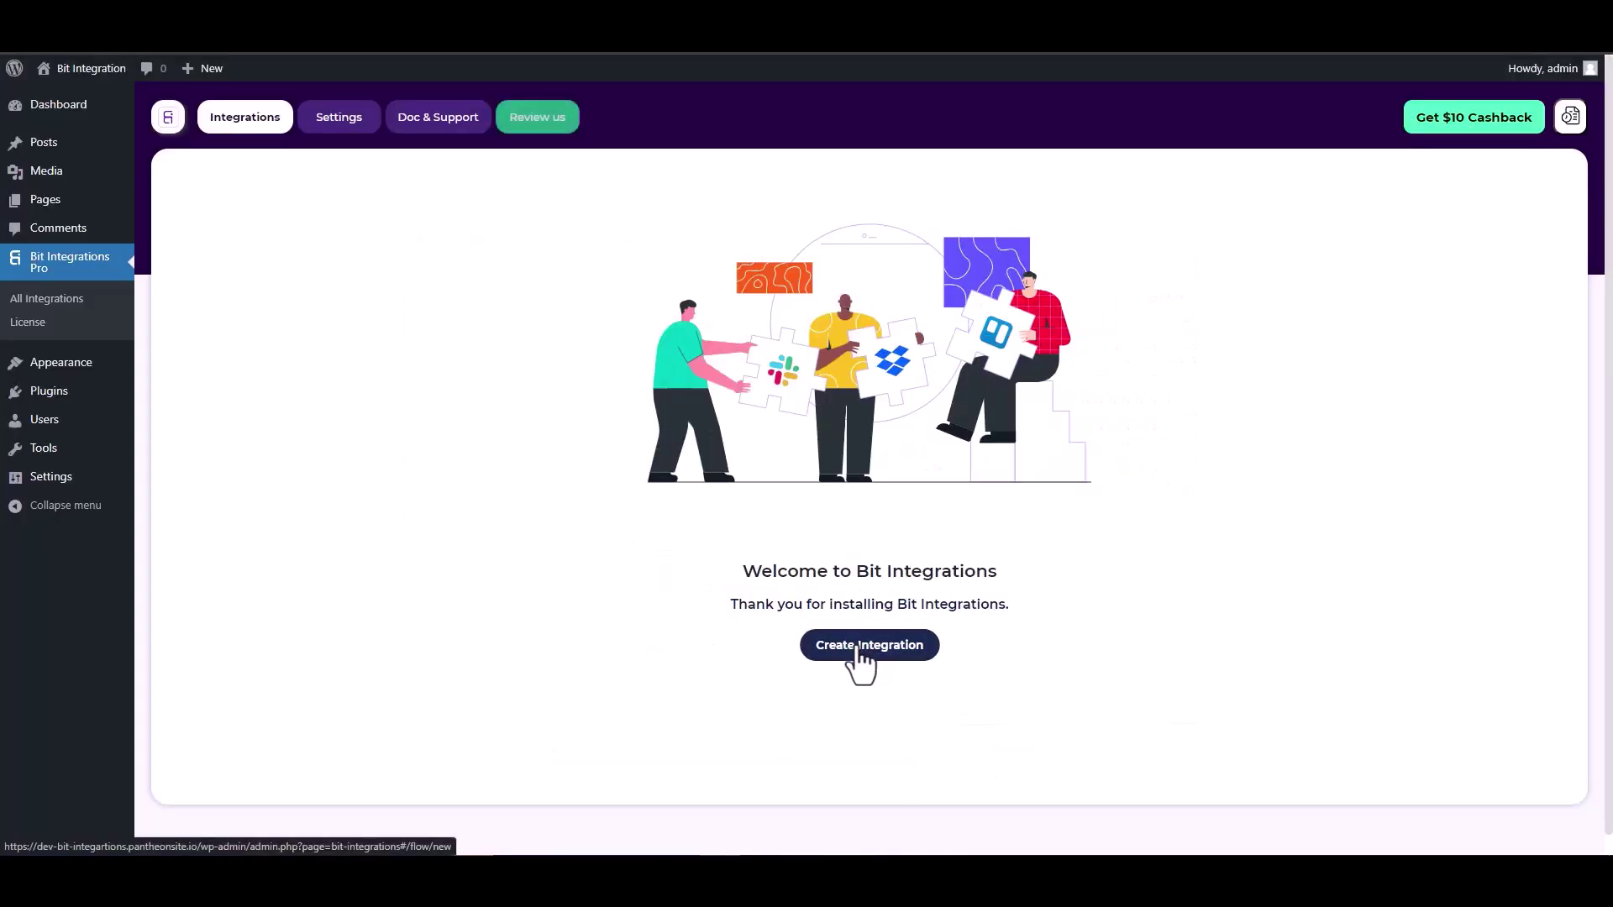
pyautogui.click(862, 651)
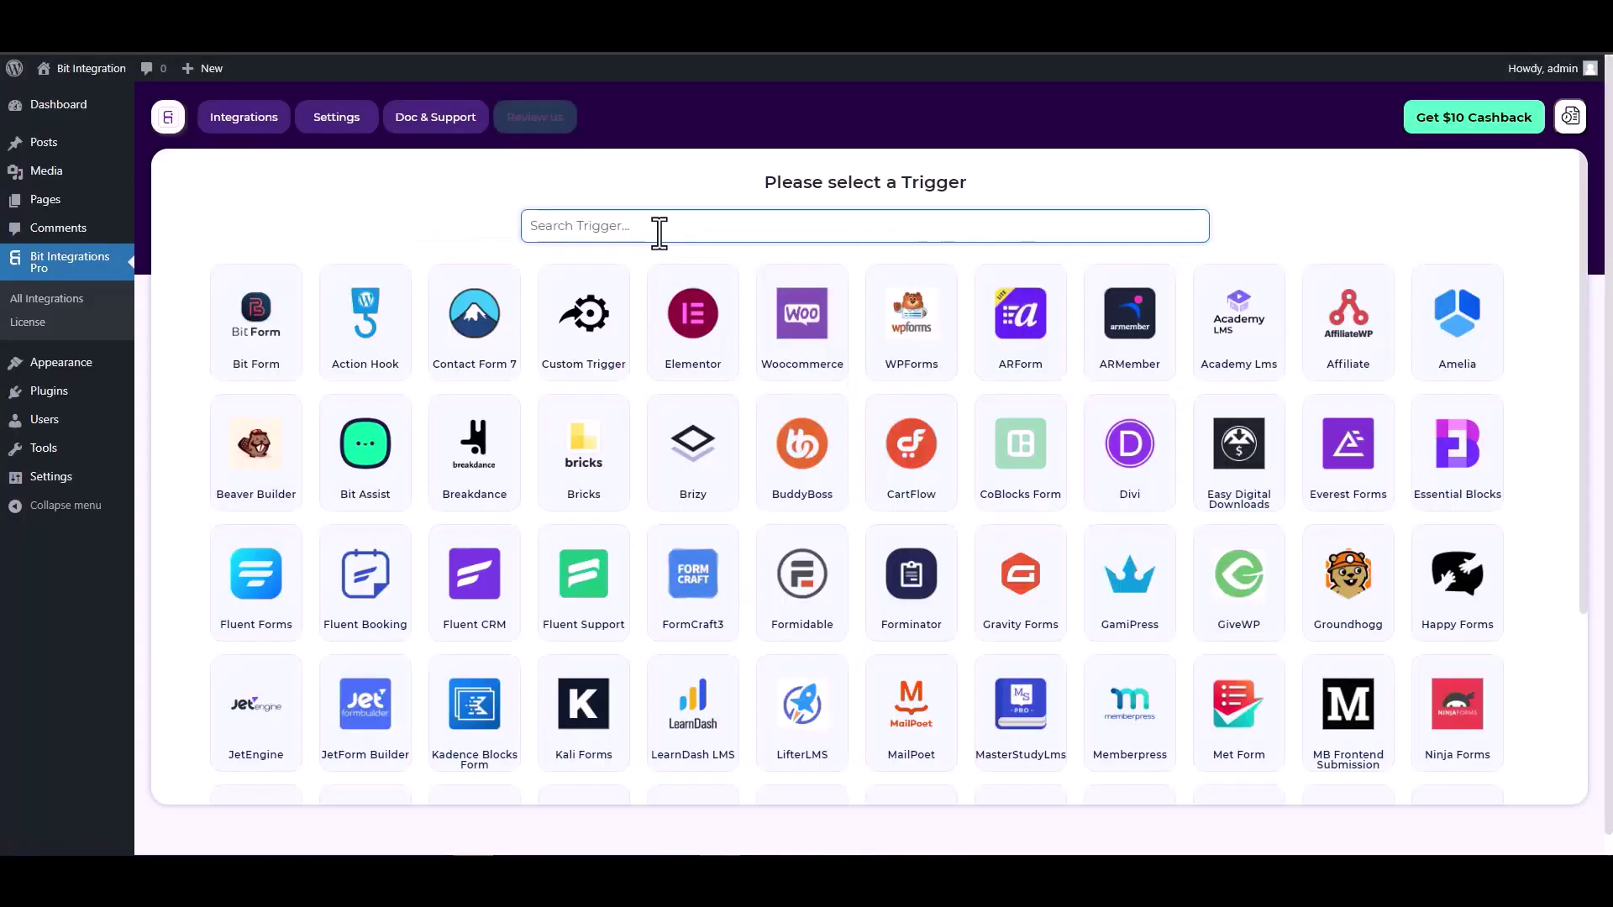
pyautogui.write('co')
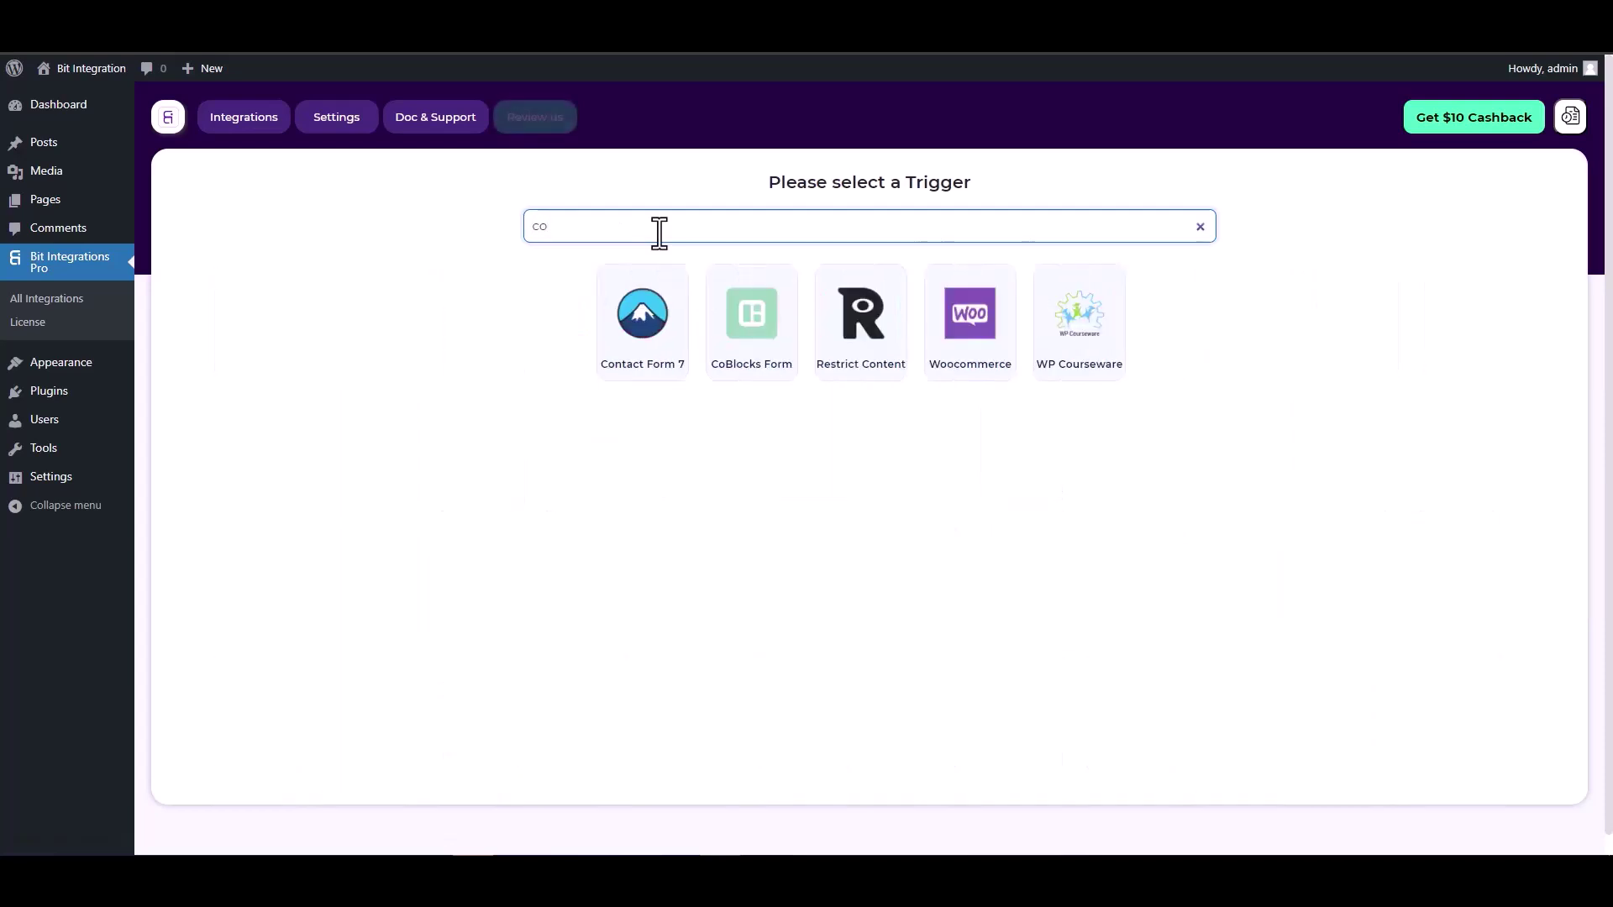
pyautogui.click(743, 315)
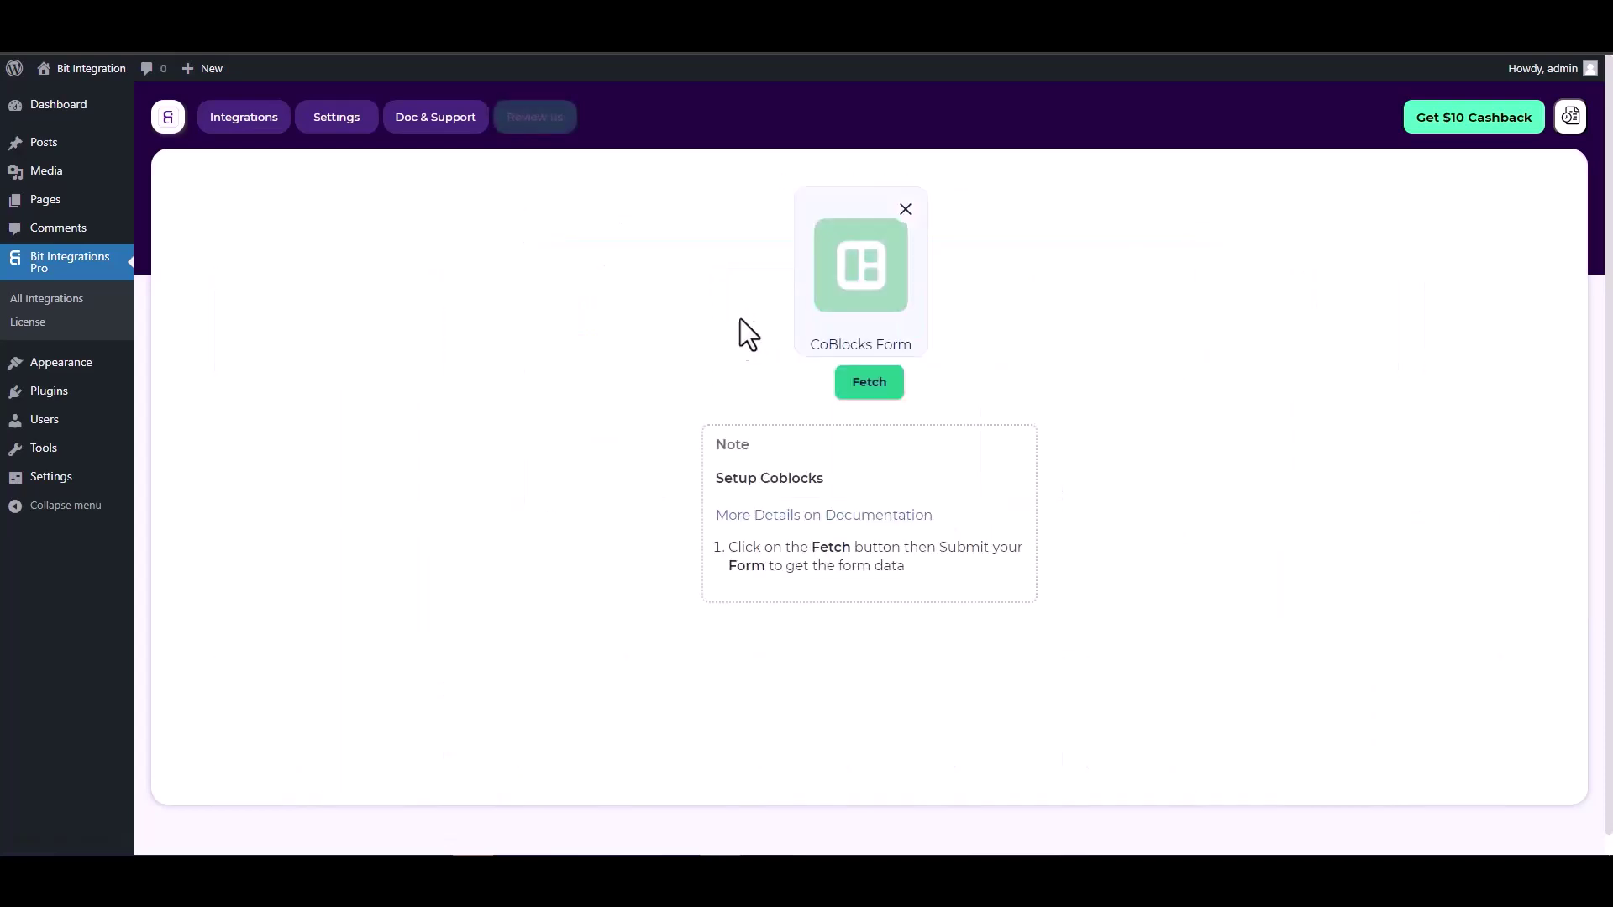
pyautogui.click(863, 390)
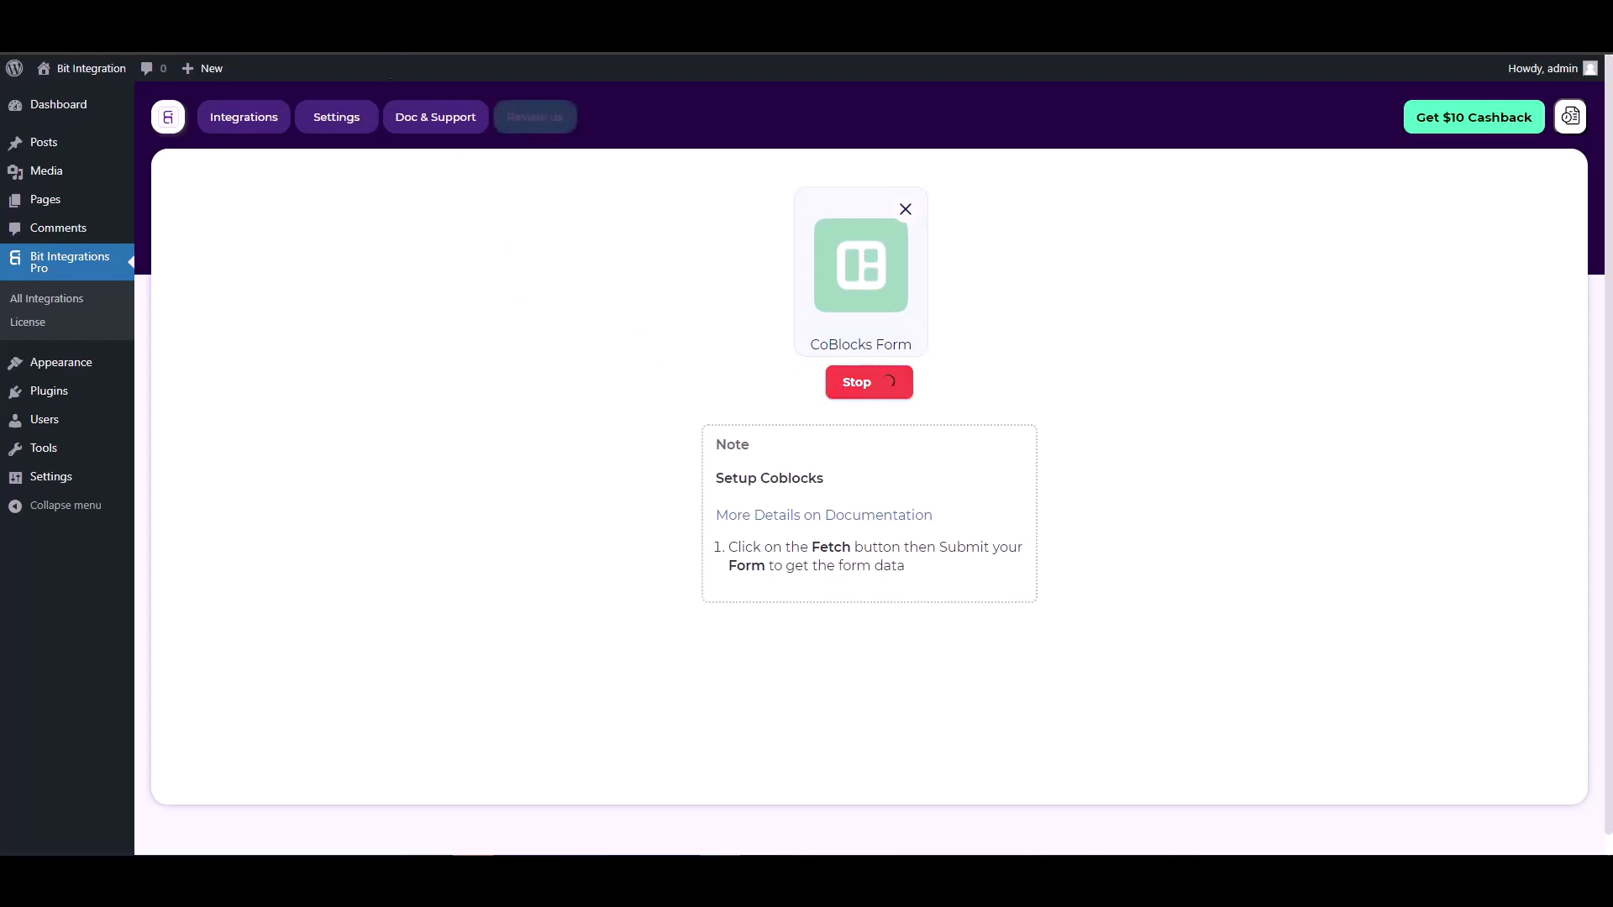
# In the Coblock page editor, inspect the Hidden field block and its value
pyautogui.hotkey('ctrl', 'Tab')
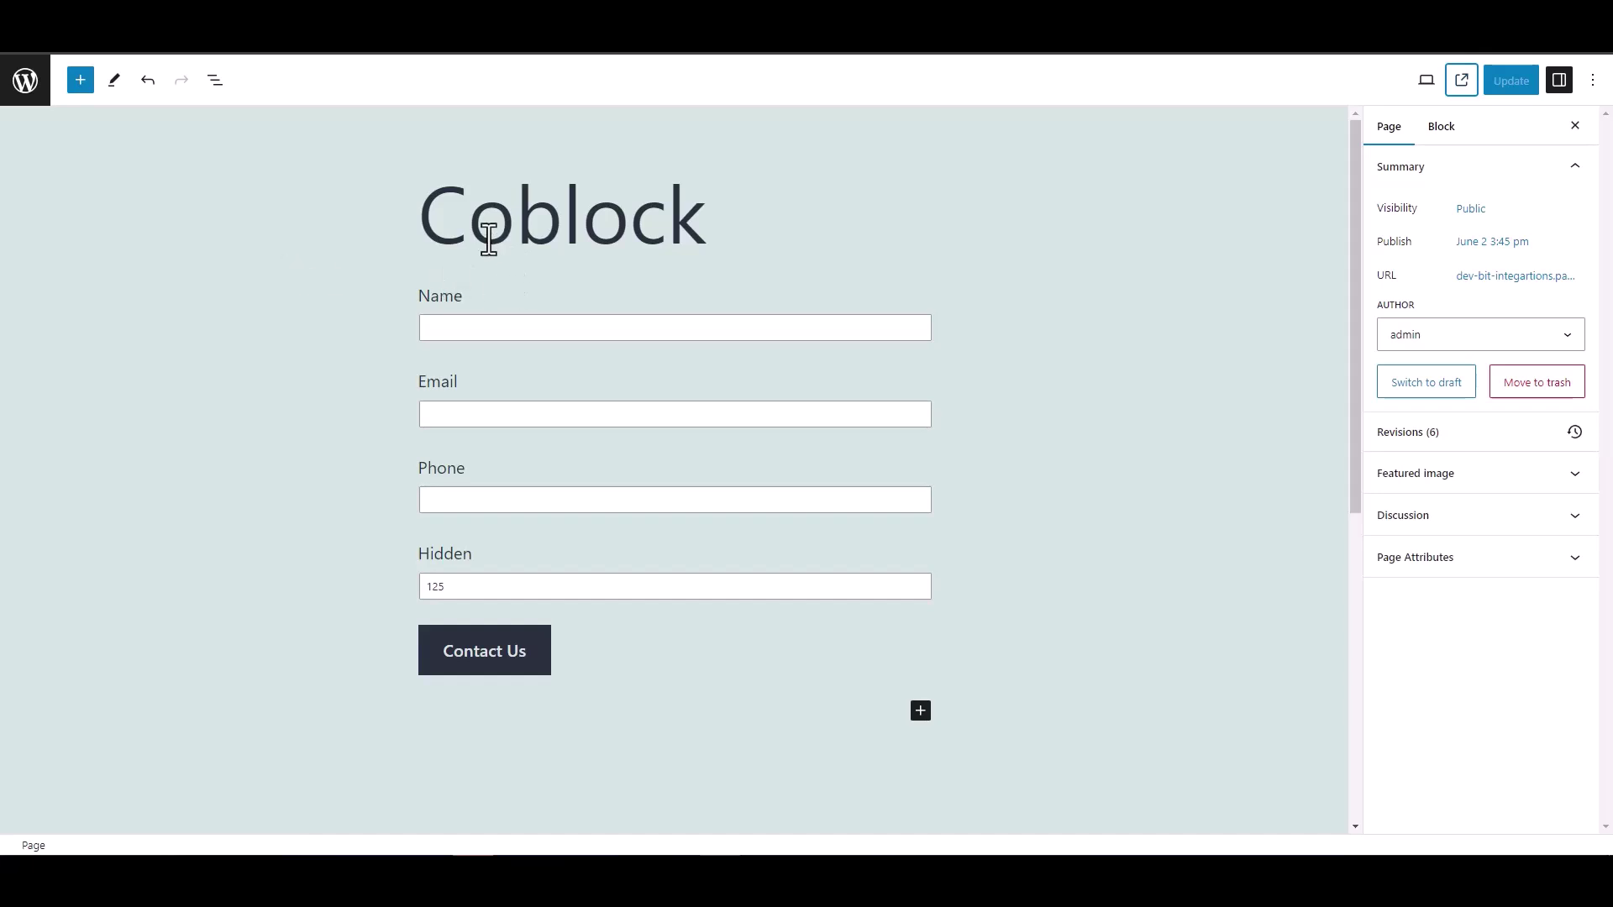
pyautogui.doubleClick(404, 556)
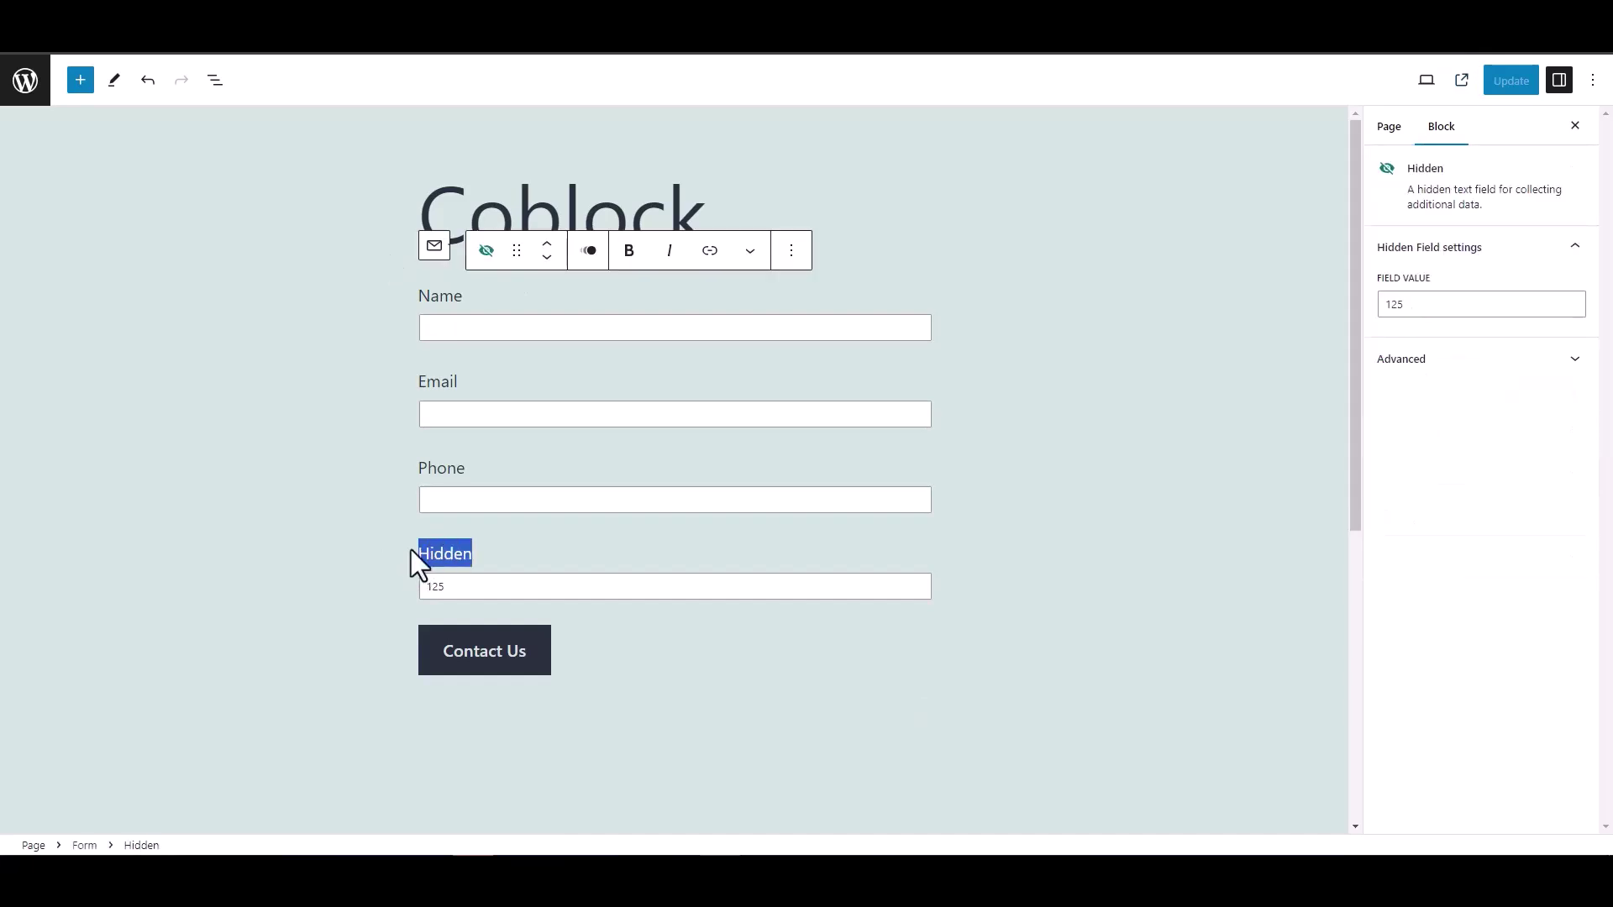
pyautogui.click(349, 531)
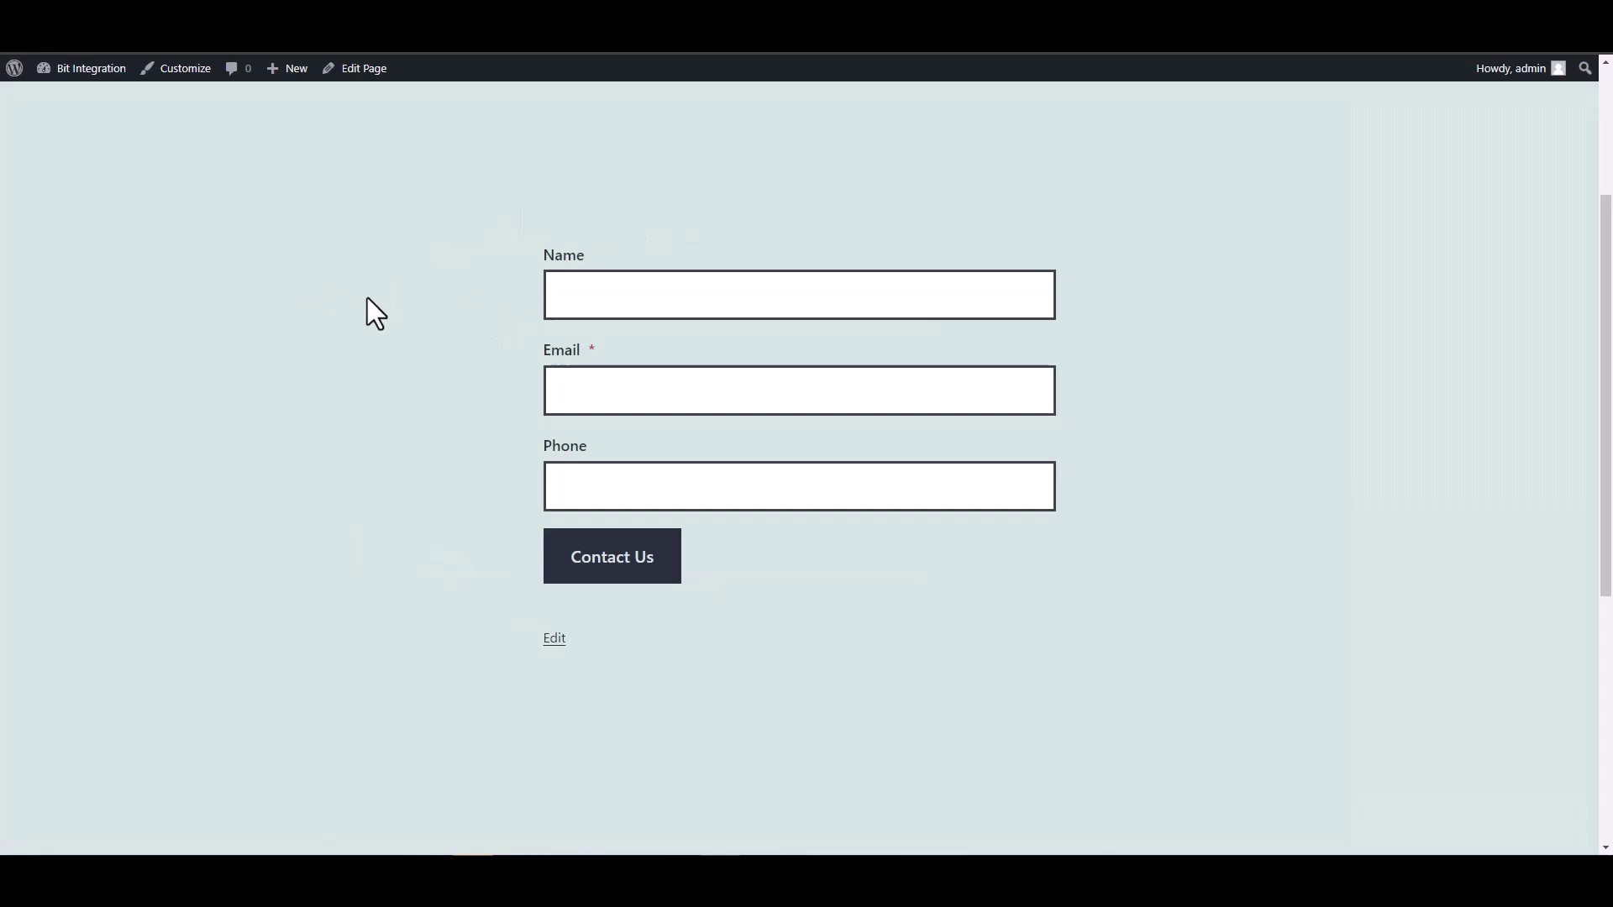
# Fill the contact form with Name 'test', a test e-mail address and a phone number, then submit it
pyautogui.click(611, 302)
pyautogui.write('test')
pyautogui.press('Tab')
pyautogui.write('test@')
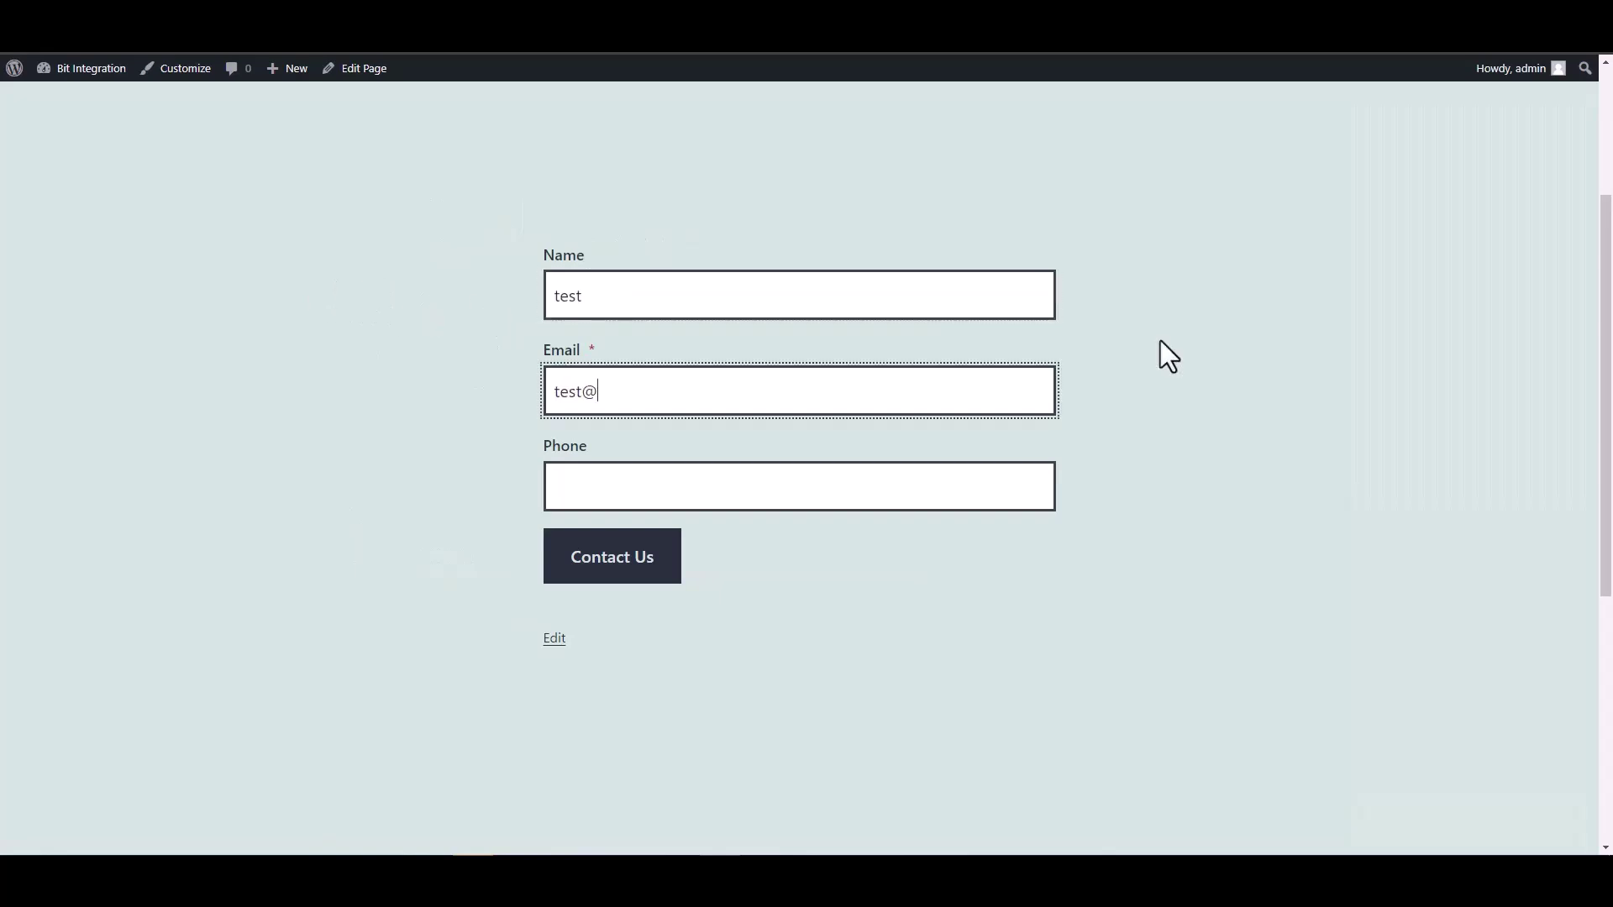
pyautogui.write('test.com')
pyautogui.click(966, 492)
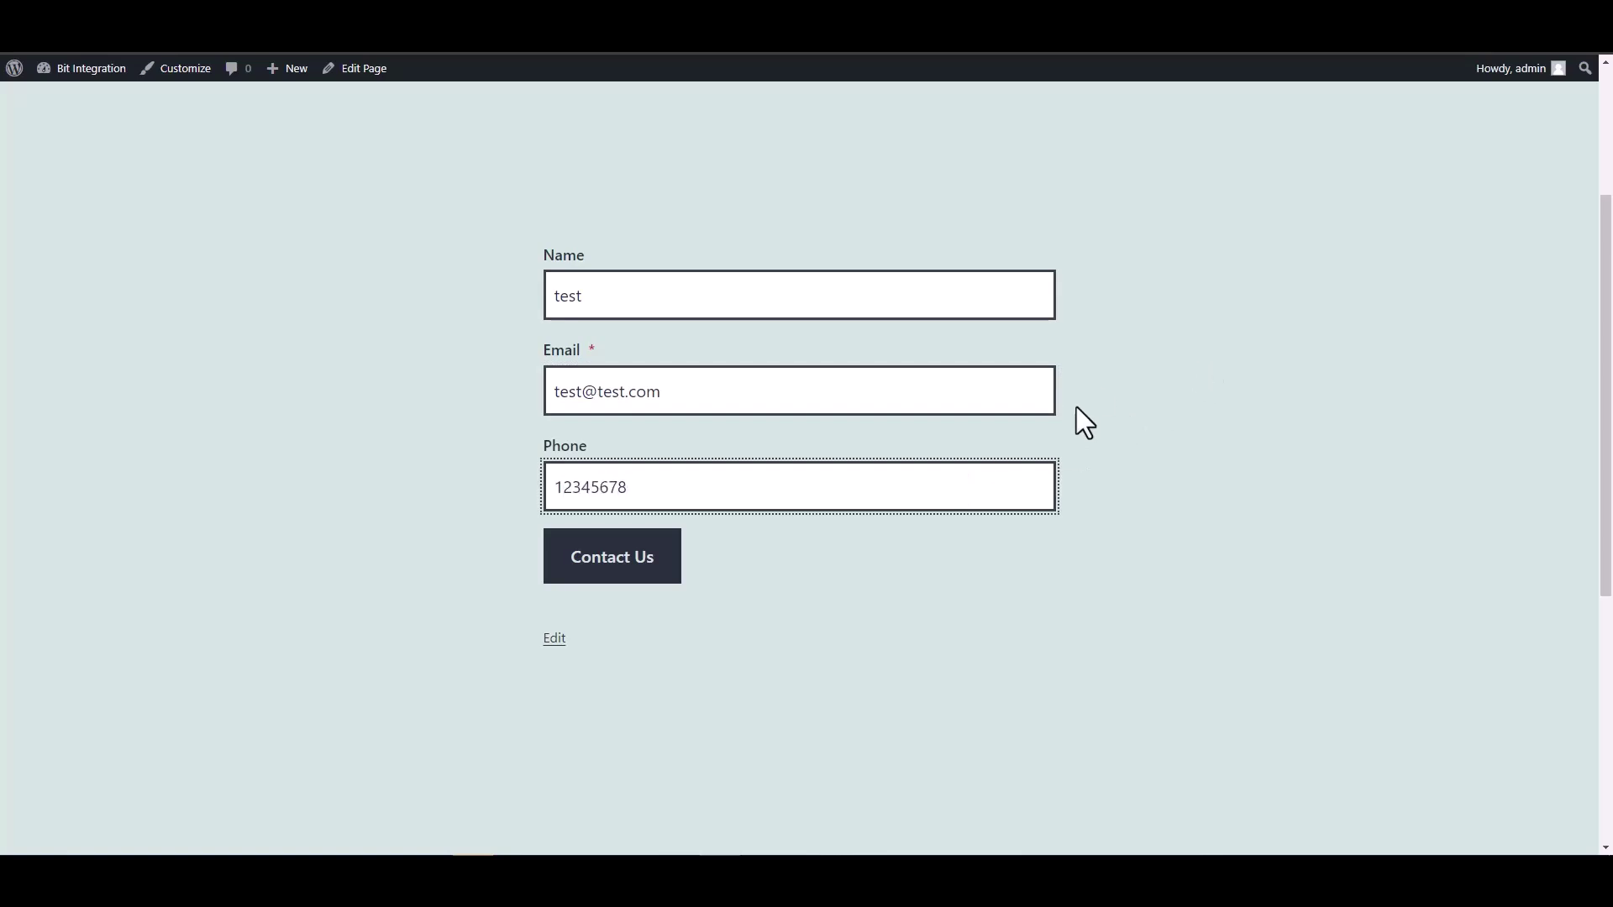
pyautogui.click(665, 573)
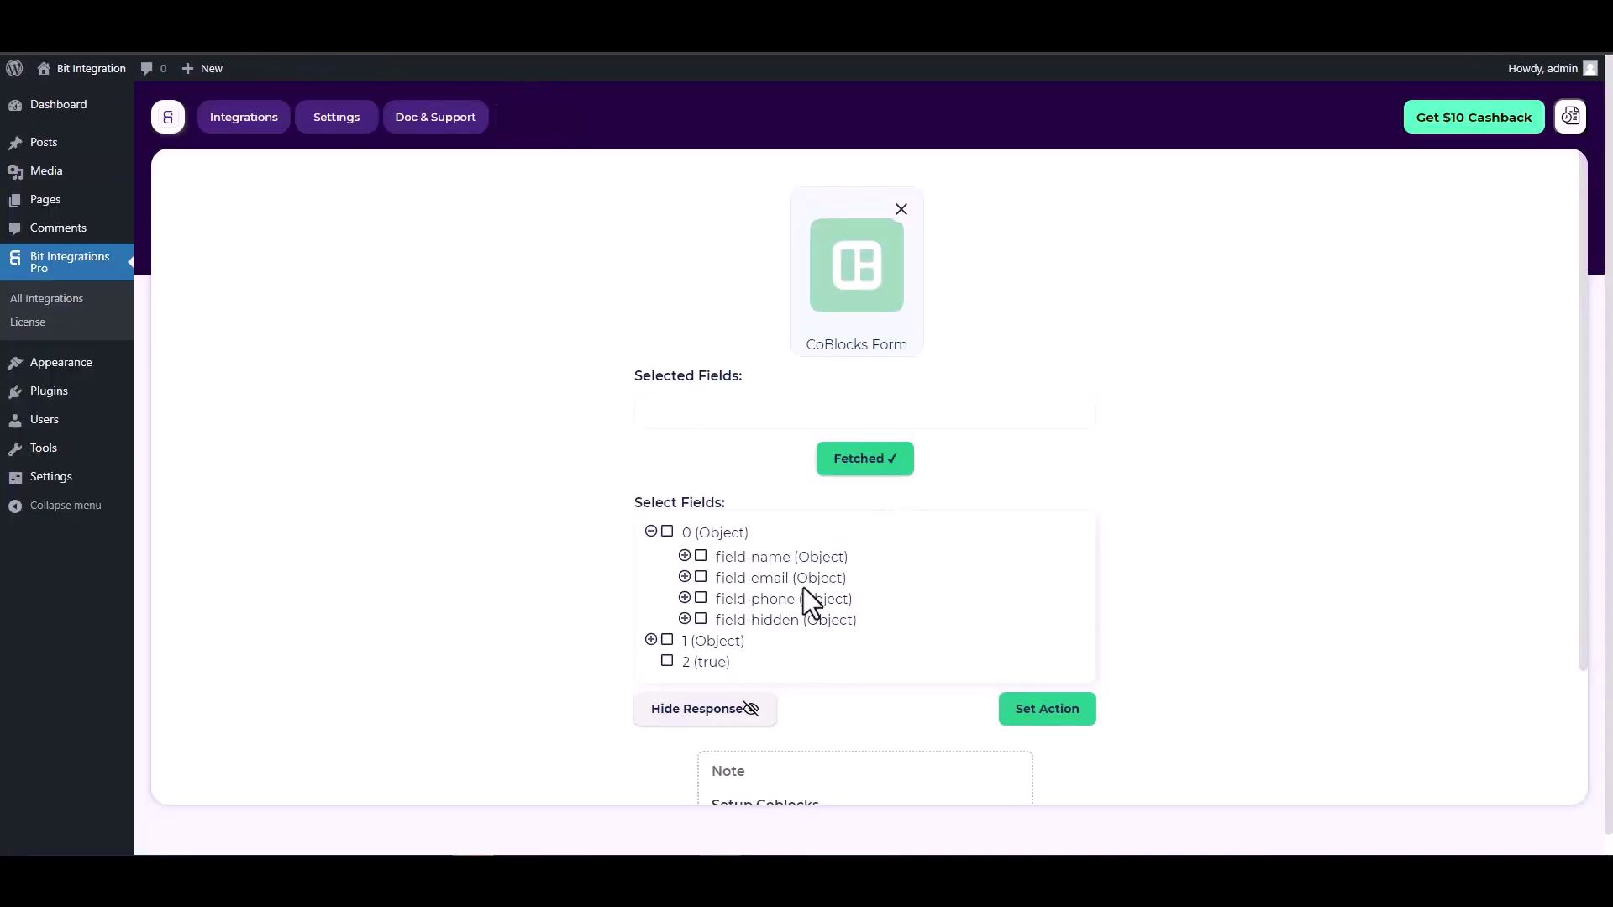
# Select the field-name, field-email, field-phone and field-hidden fields
pyautogui.click(701, 557)
pyautogui.click(701, 613)
pyautogui.click(701, 668)
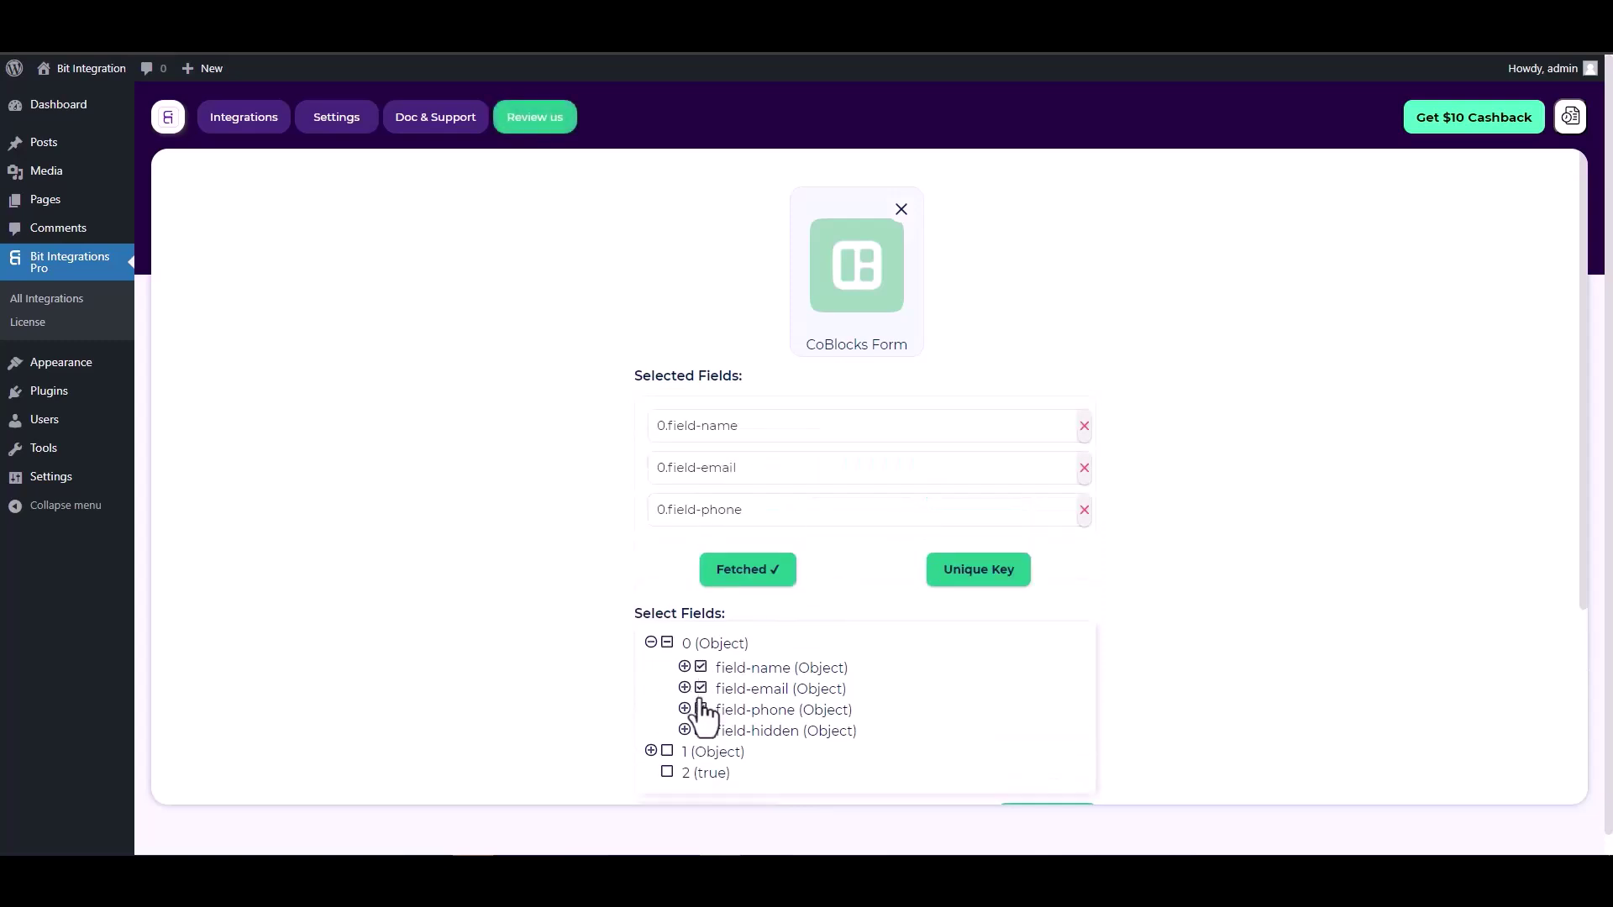
pyautogui.click(701, 730)
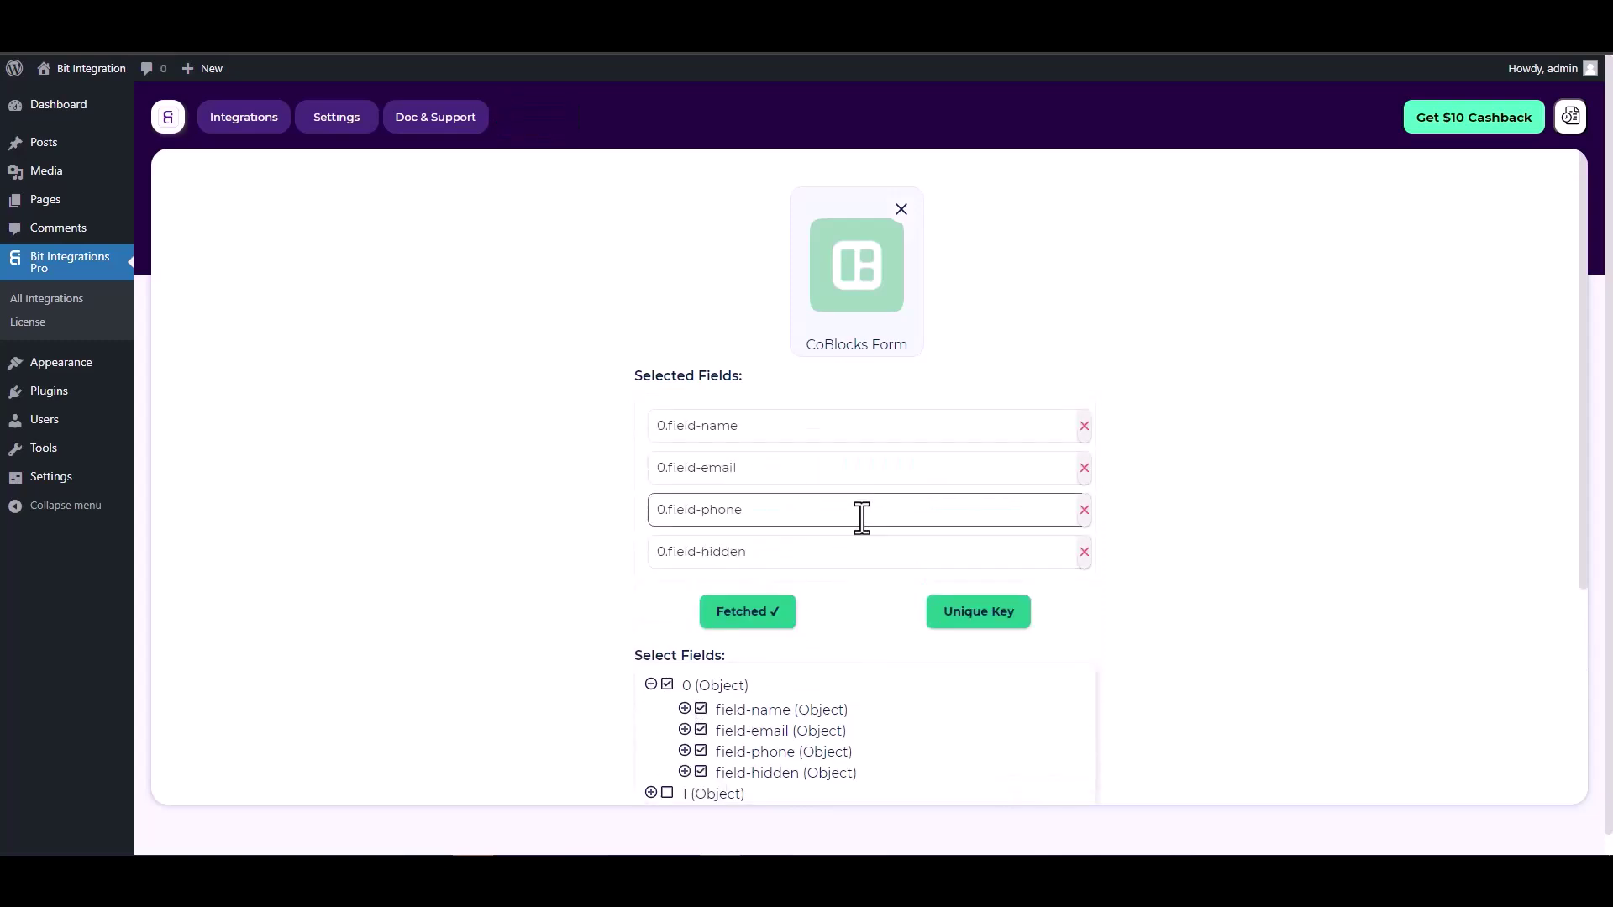
pyautogui.scroll(-1, 860, 515)
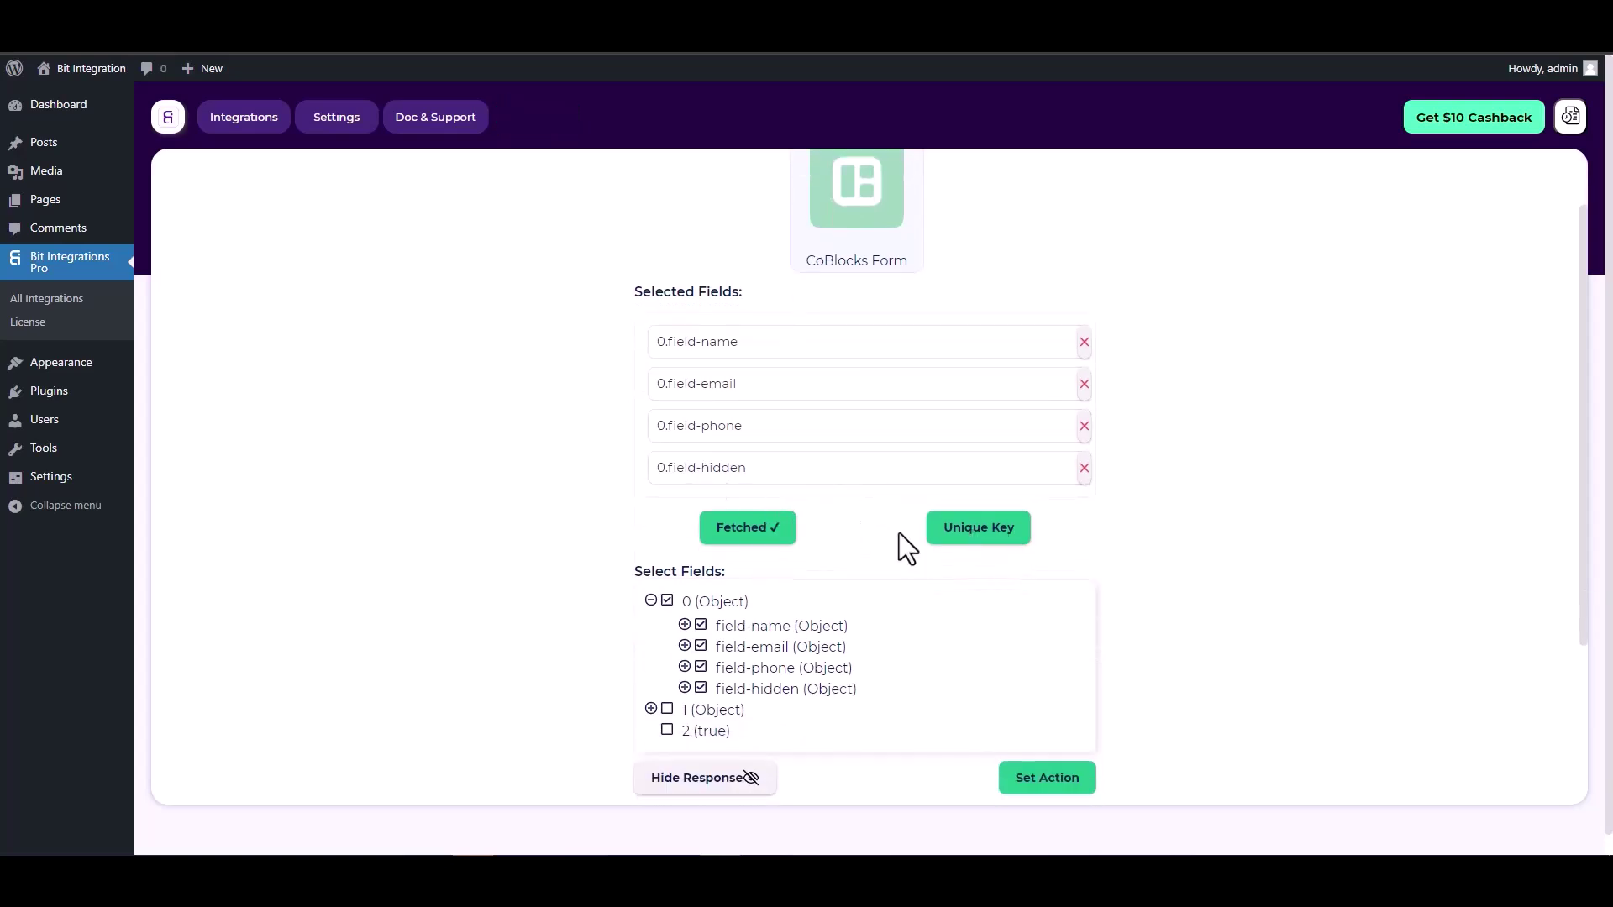
# Set 0.field-hidden as the primary unique key
pyautogui.click(972, 538)
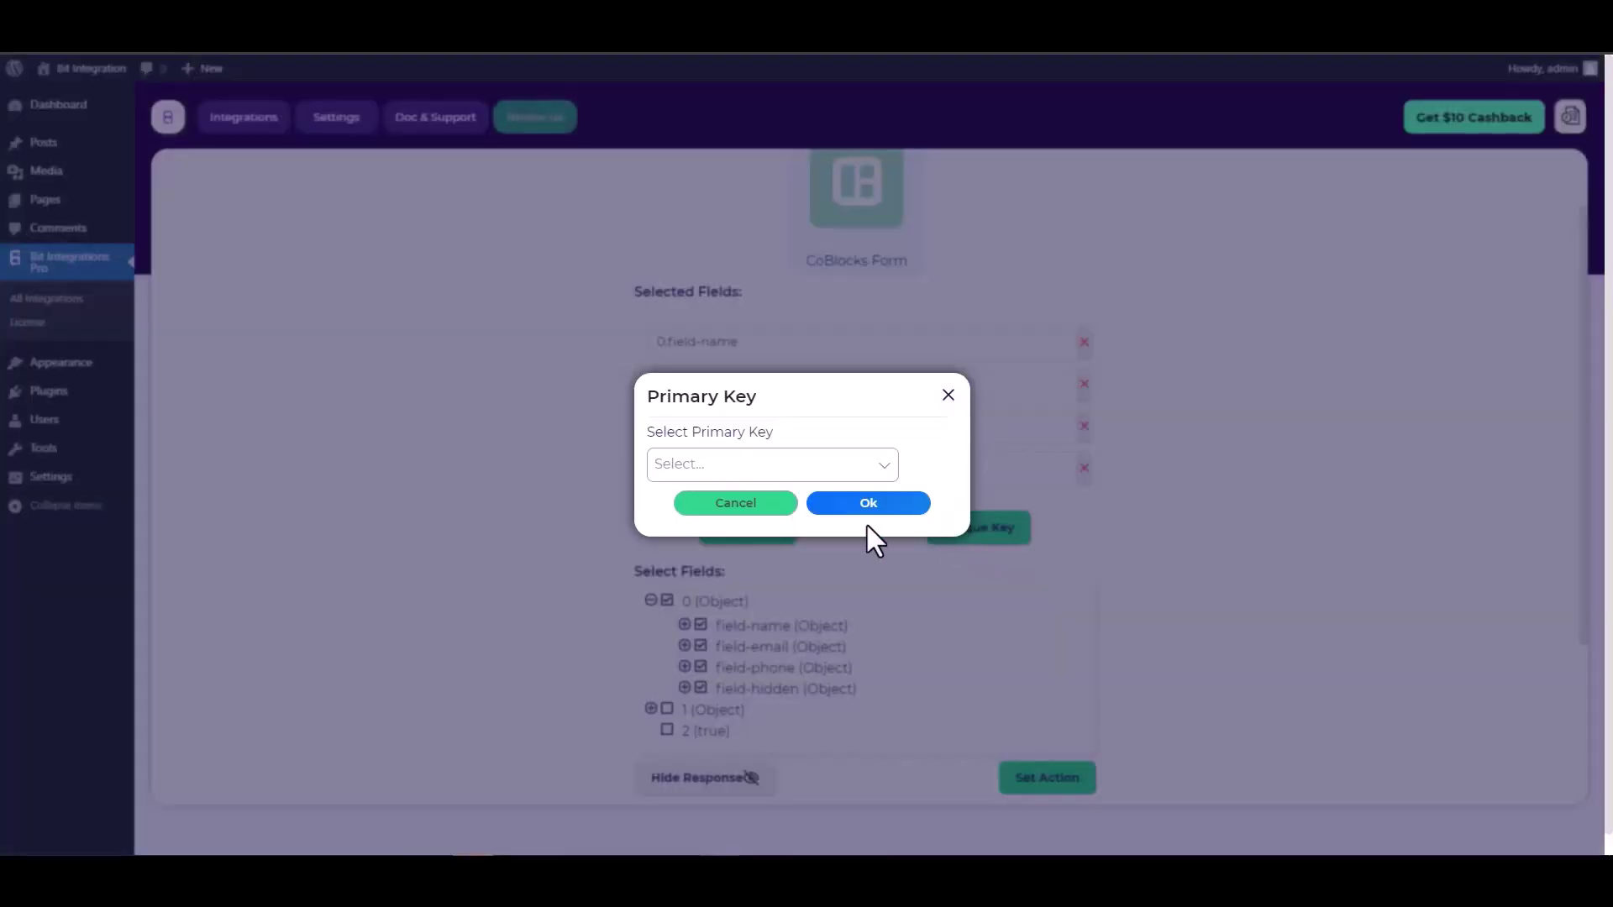
pyautogui.click(878, 464)
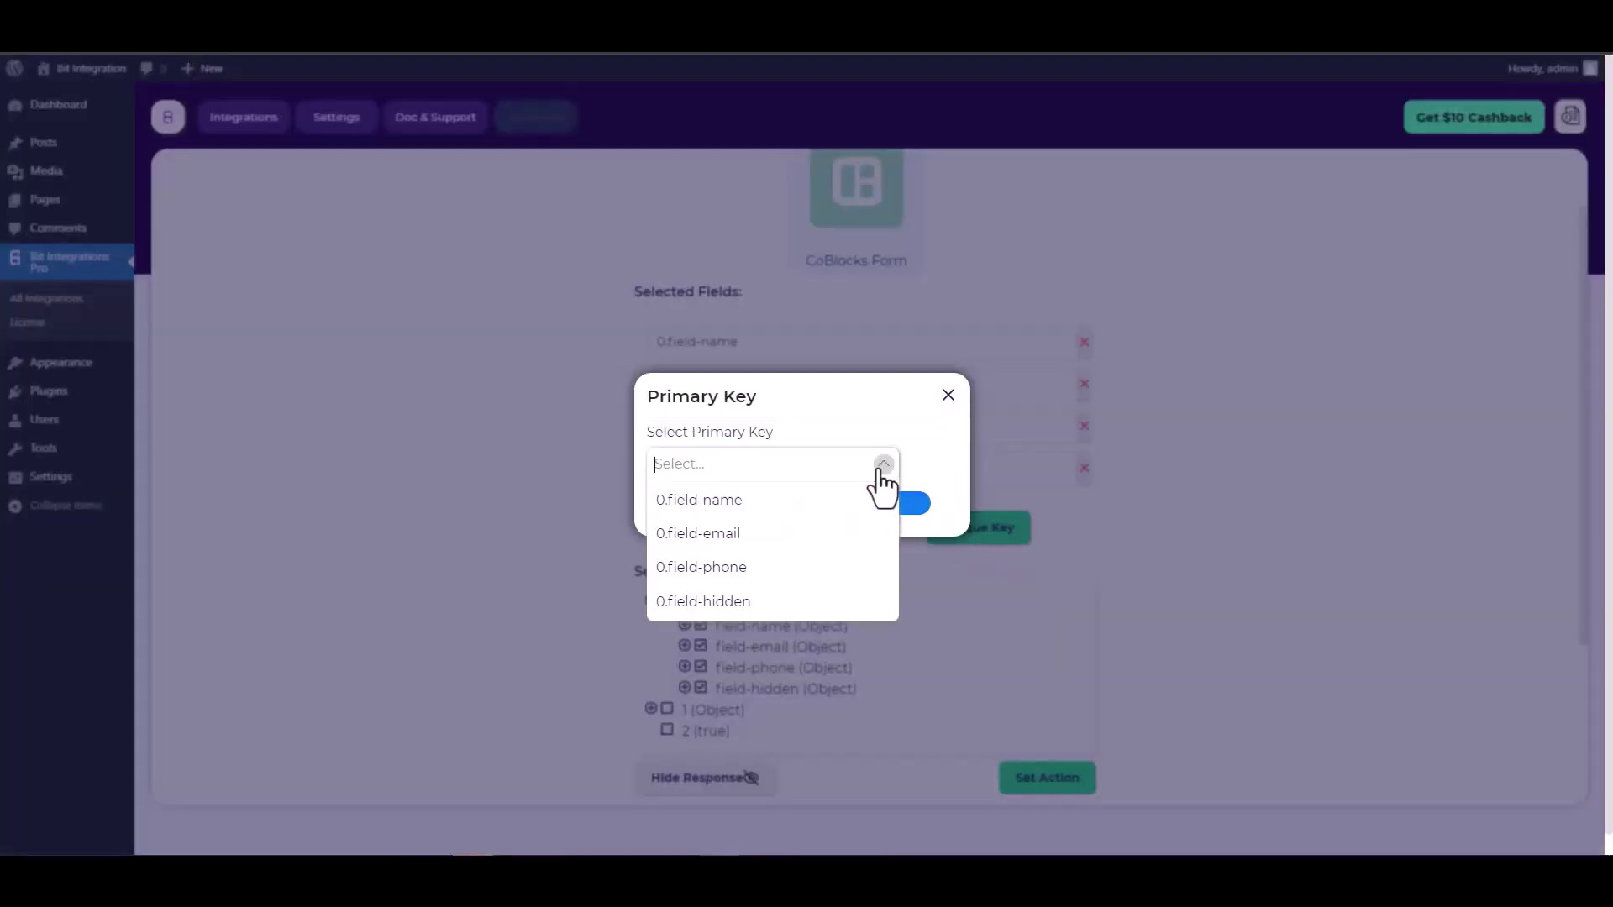
pyautogui.click(716, 600)
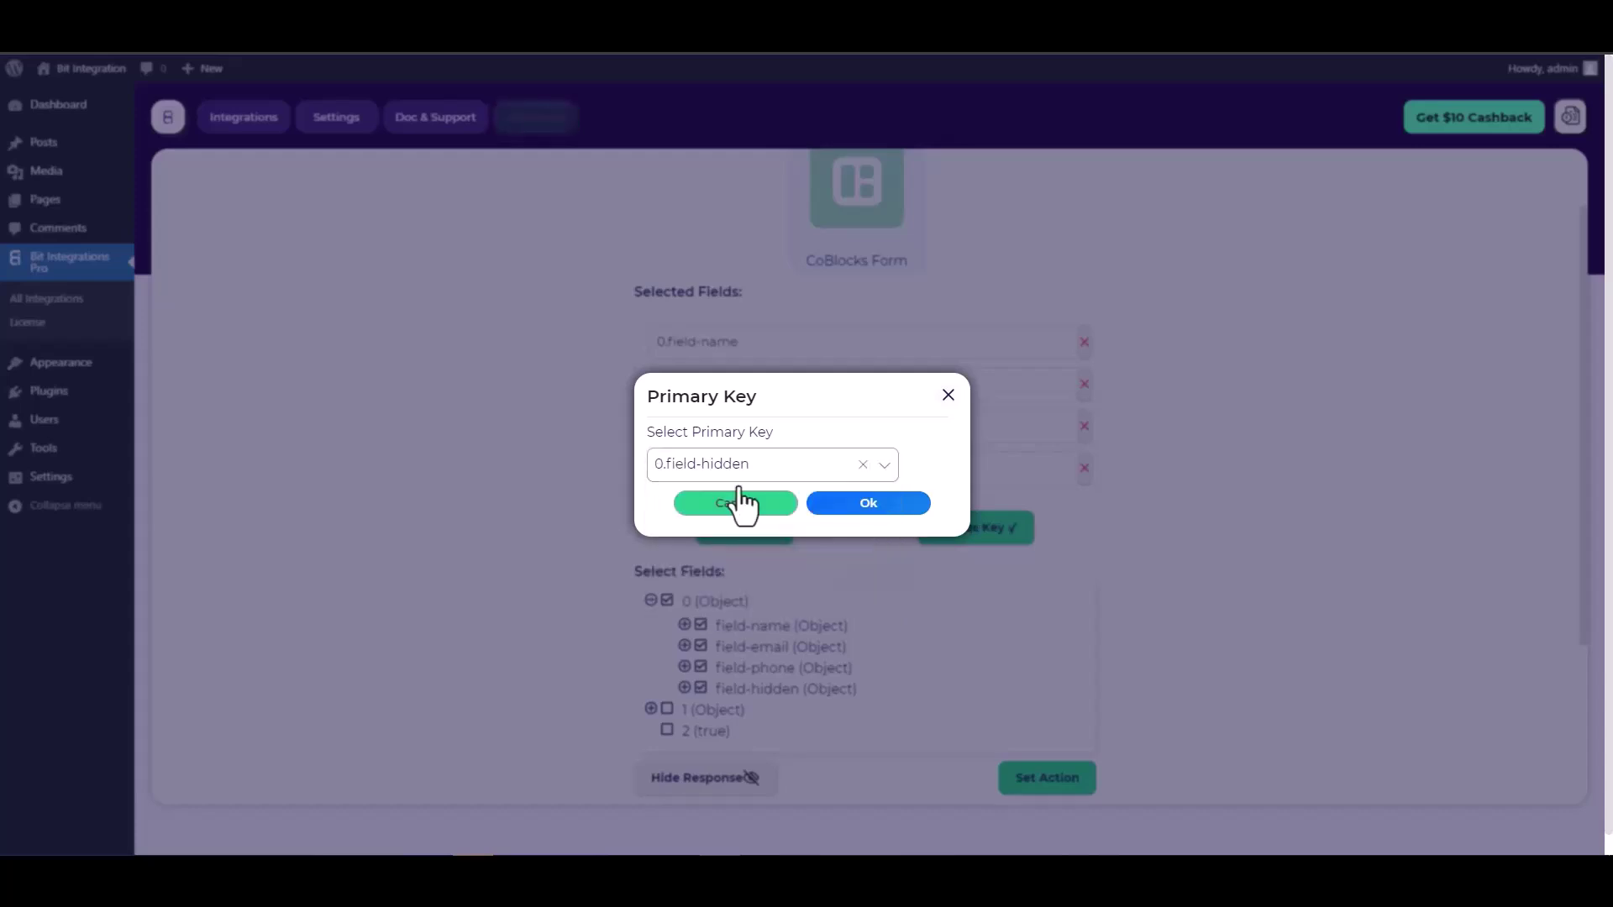
pyautogui.click(871, 504)
pyautogui.scroll(-2, 849, 504)
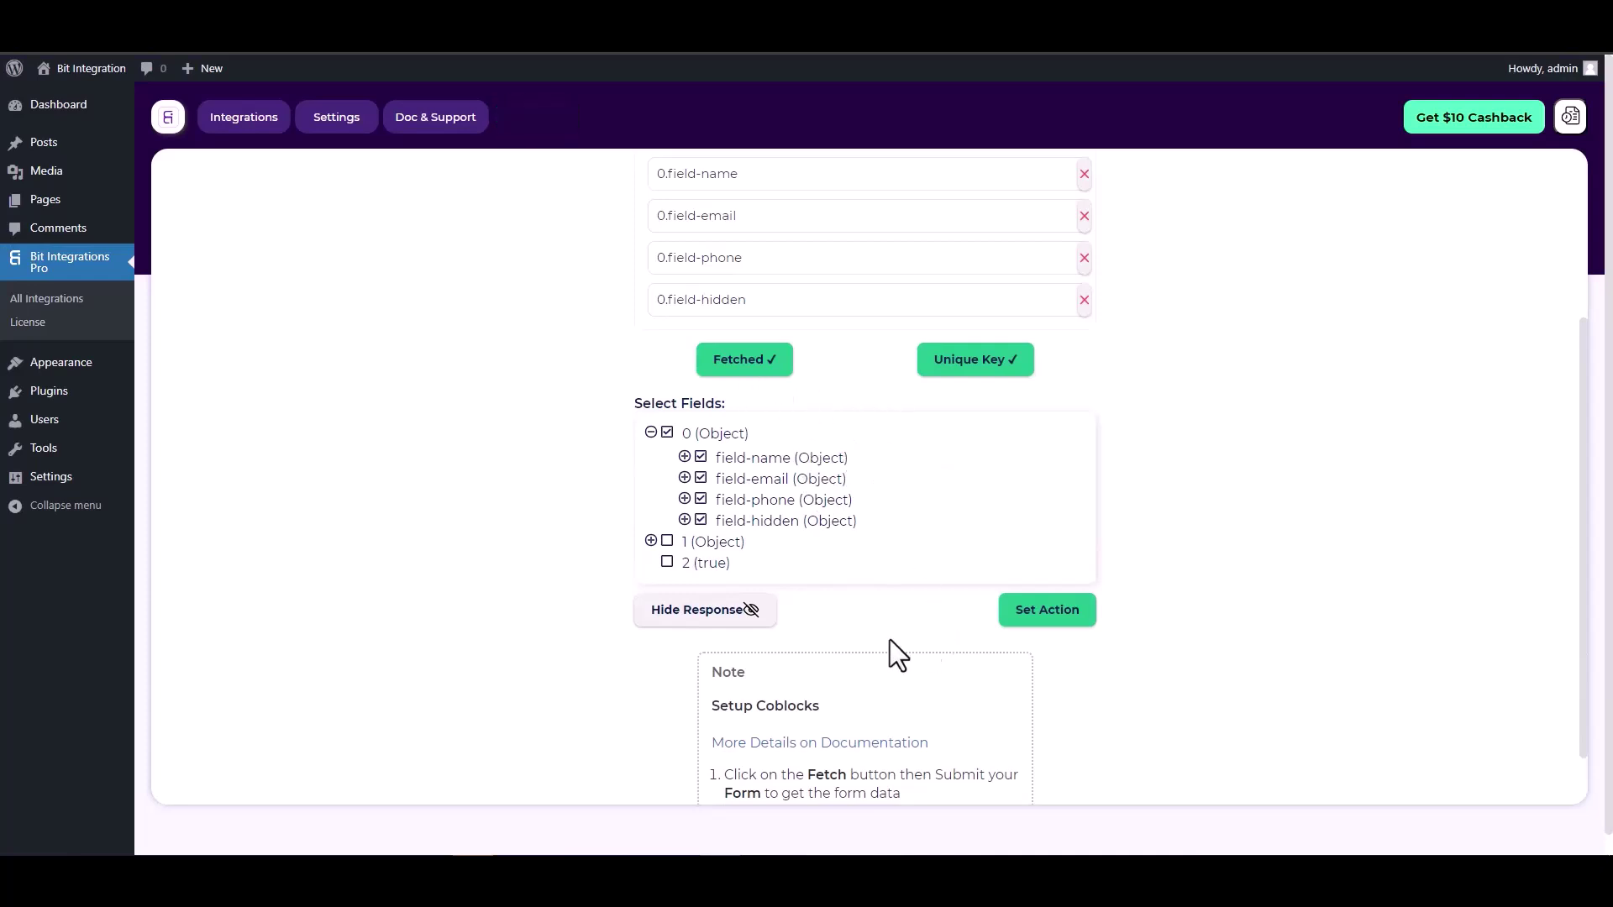
# Choose Integrately as the action and open its dashboard to get a webhook link
pyautogui.click(1048, 612)
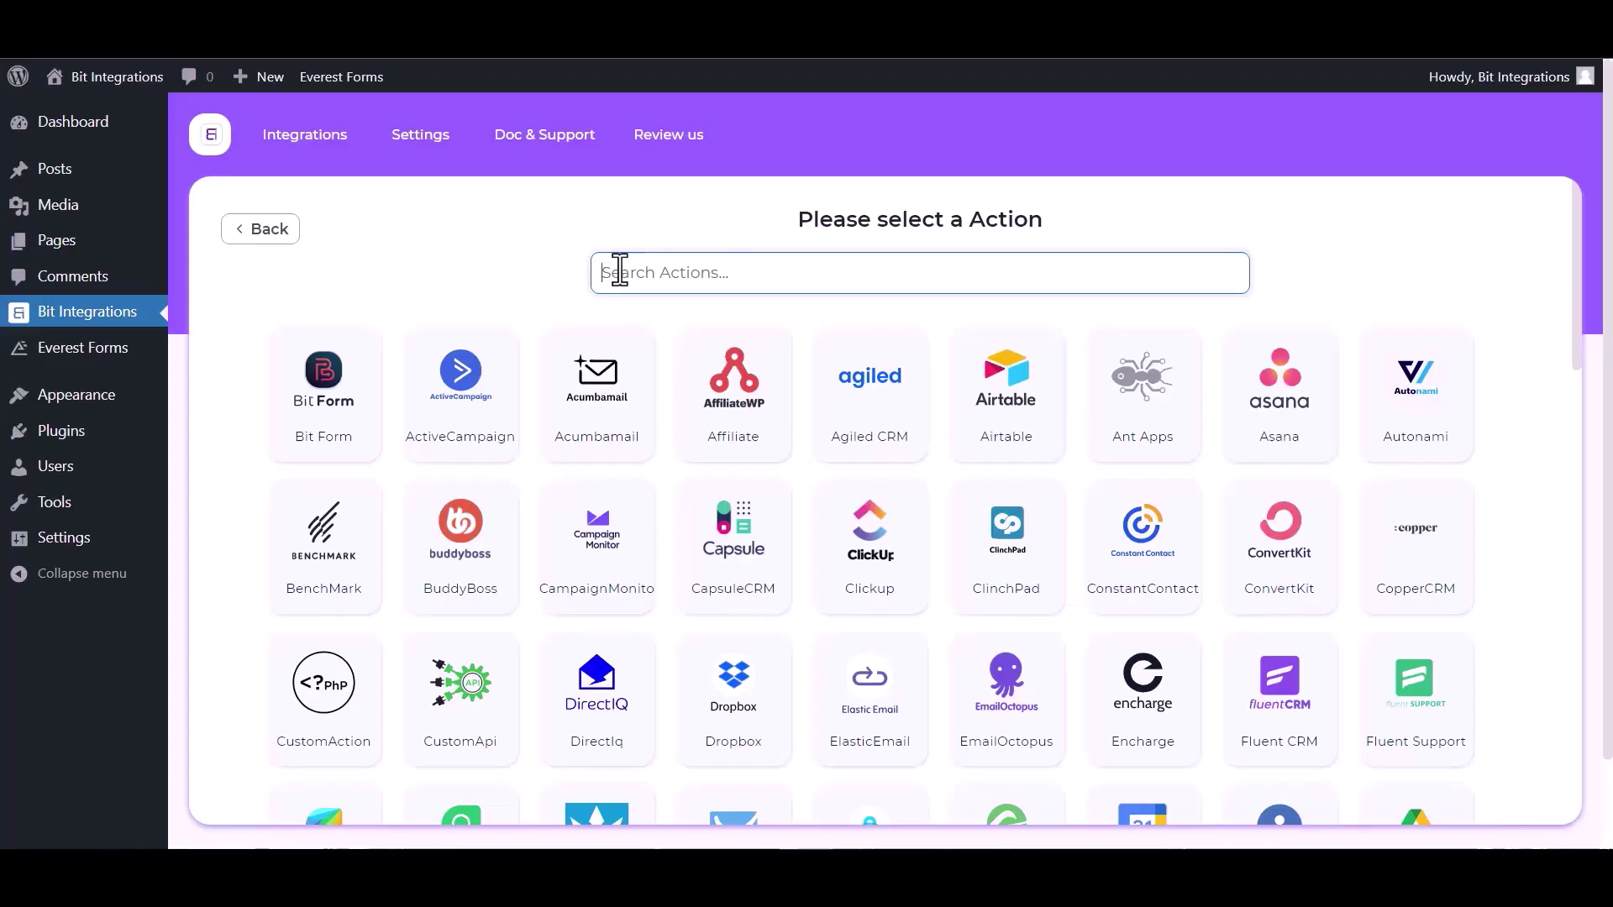
pyautogui.write('inte')
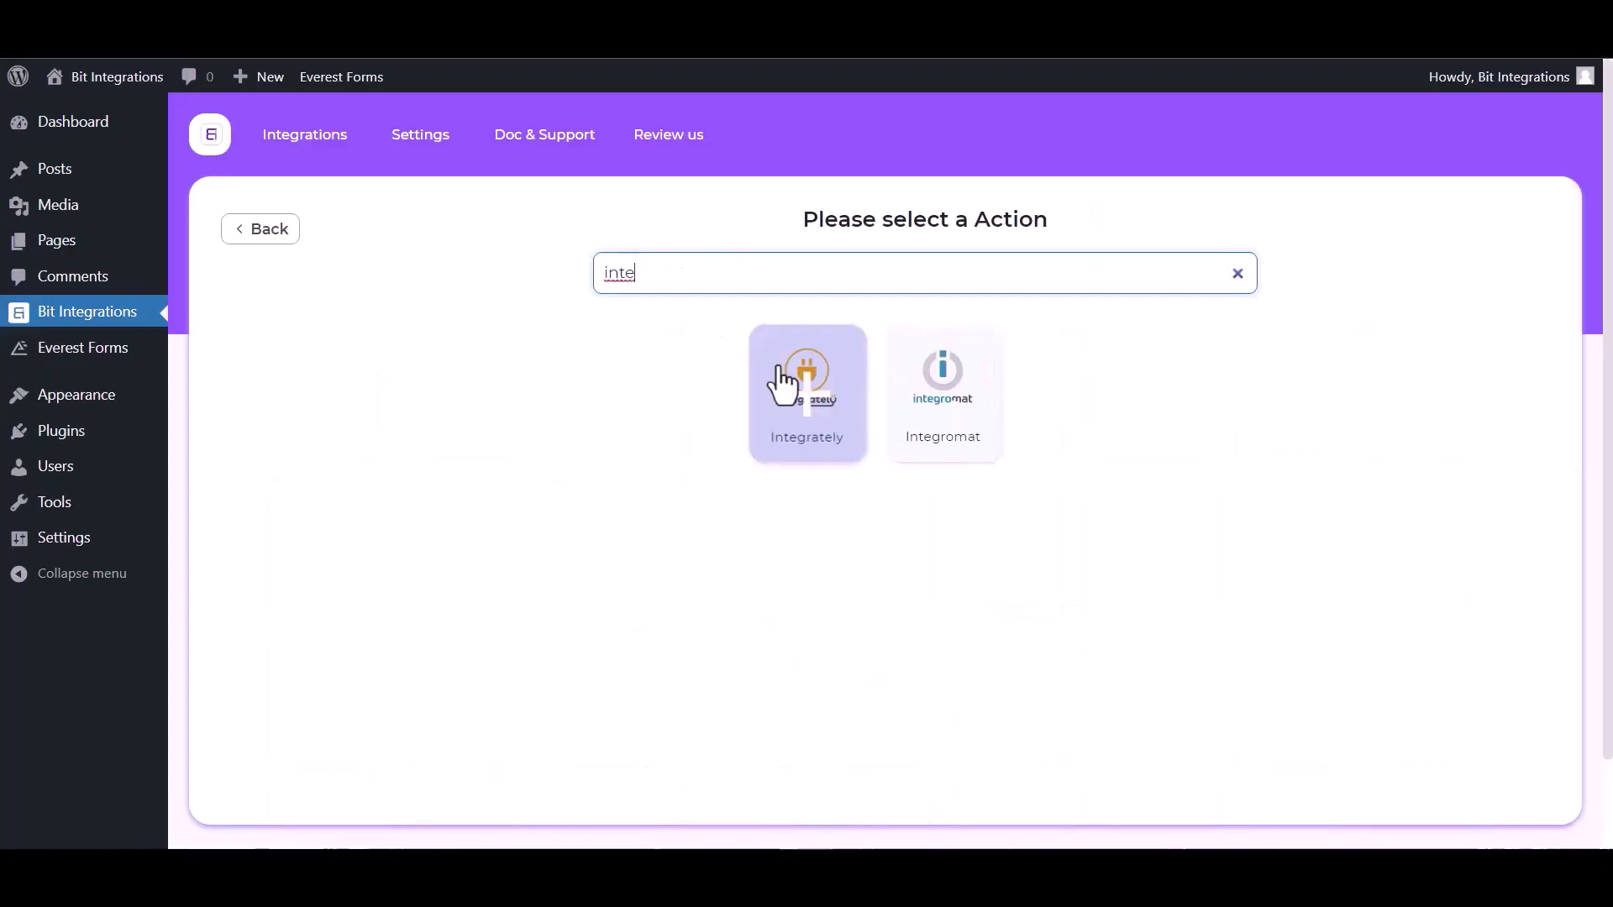
pyautogui.click(806, 403)
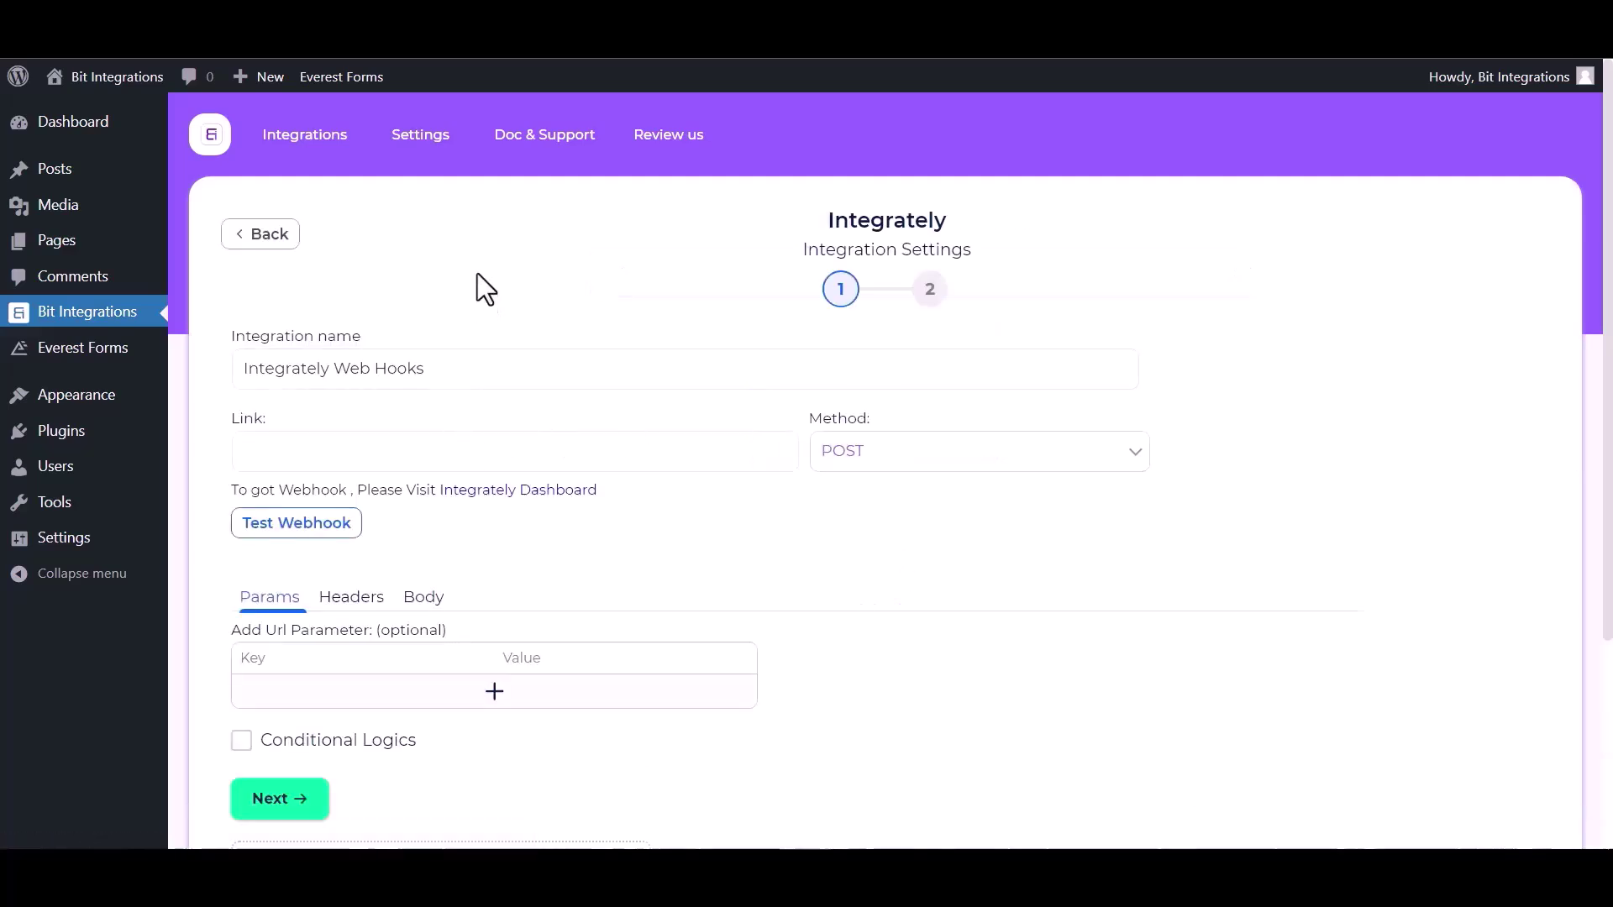
pyautogui.click(349, 436)
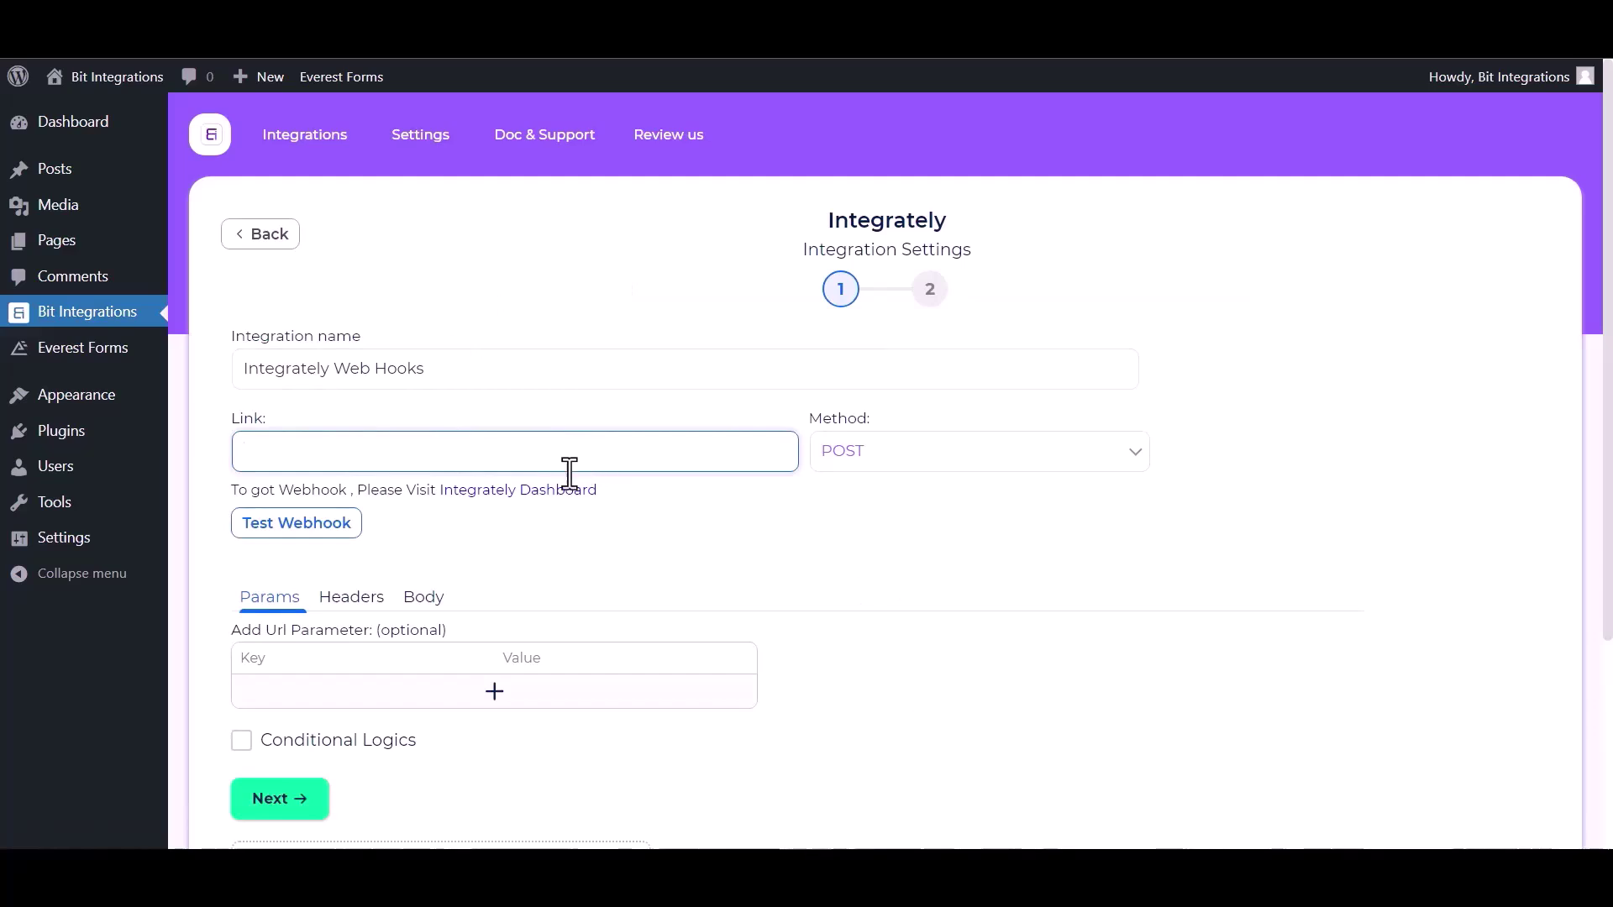
pyautogui.click(538, 493)
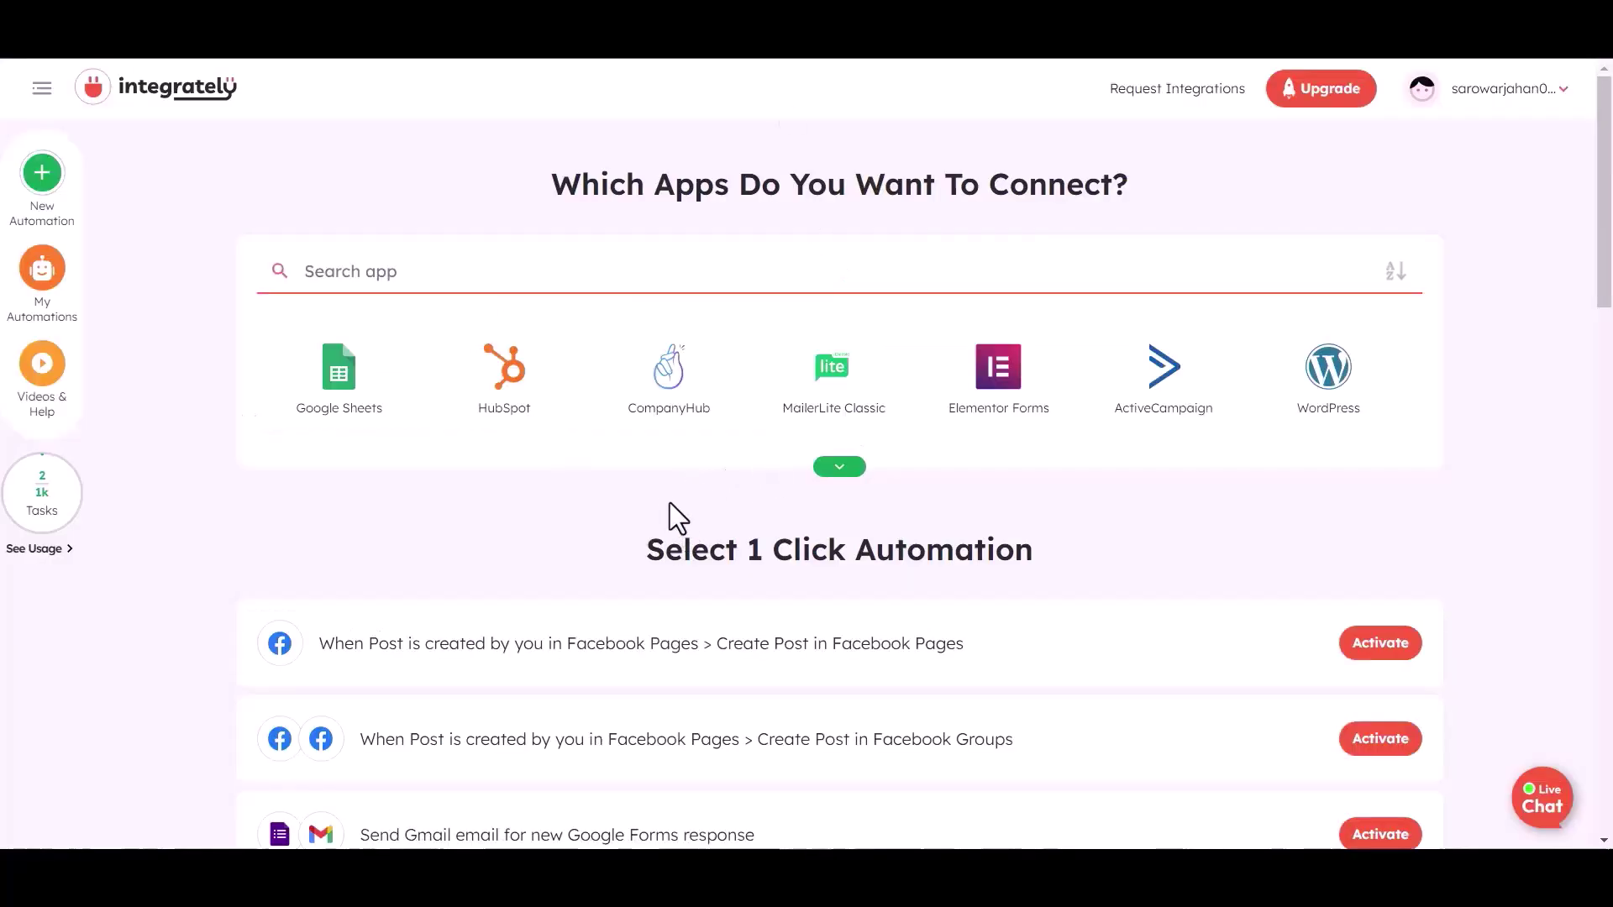
# Pick Webhook / API Integration and Airtable as the two apps to connect
pyautogui.click(361, 276)
pyautogui.write('web')
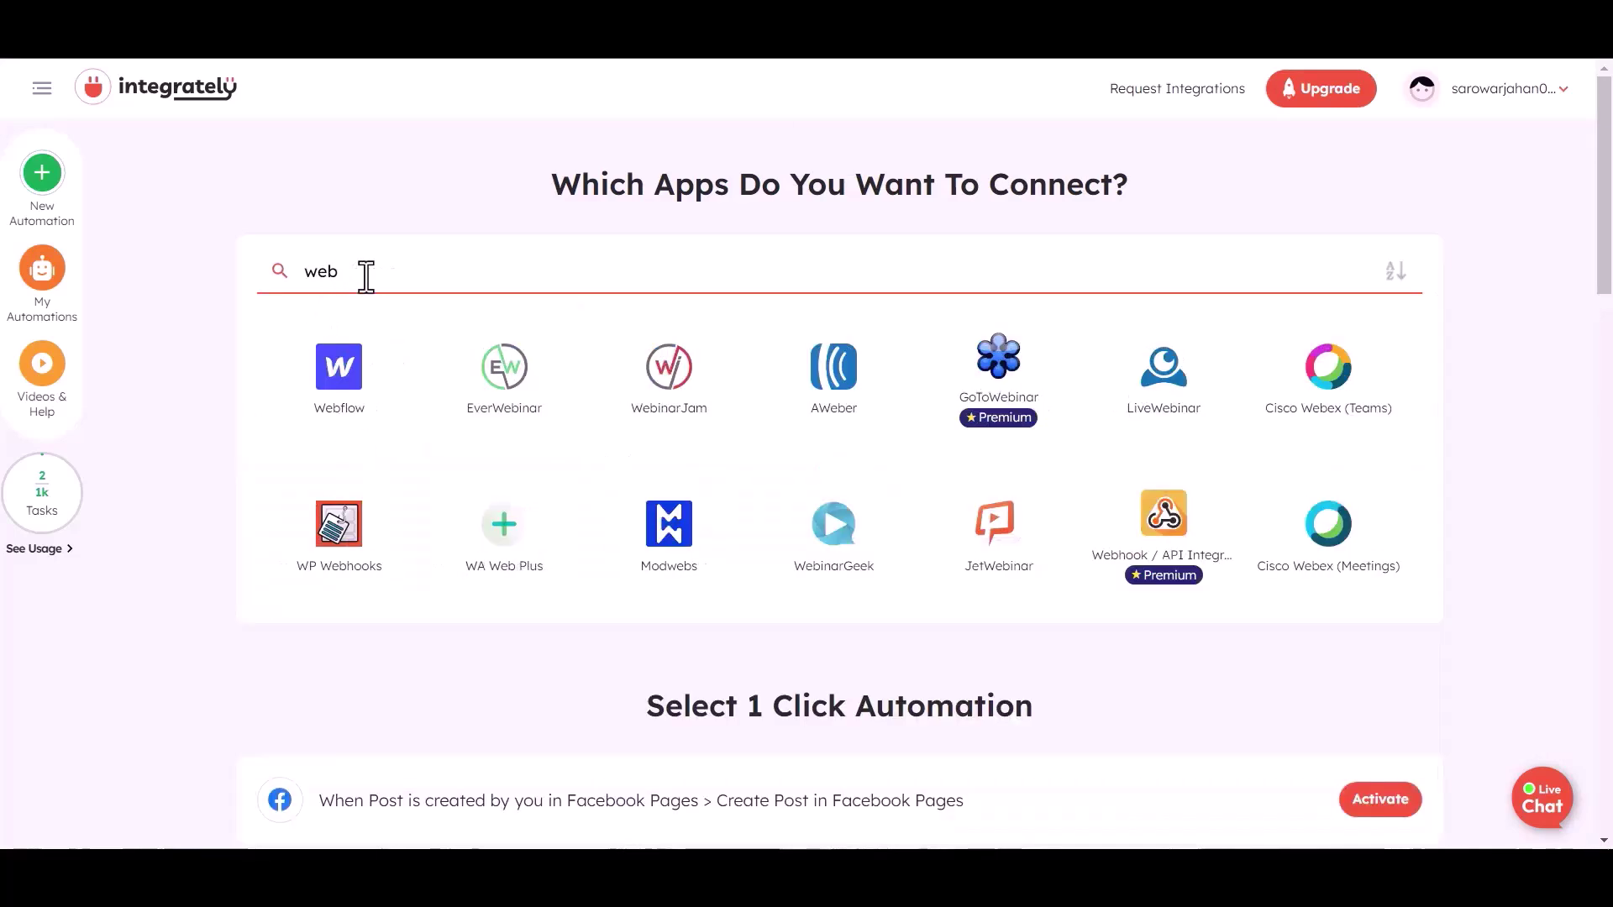
pyautogui.click(1145, 529)
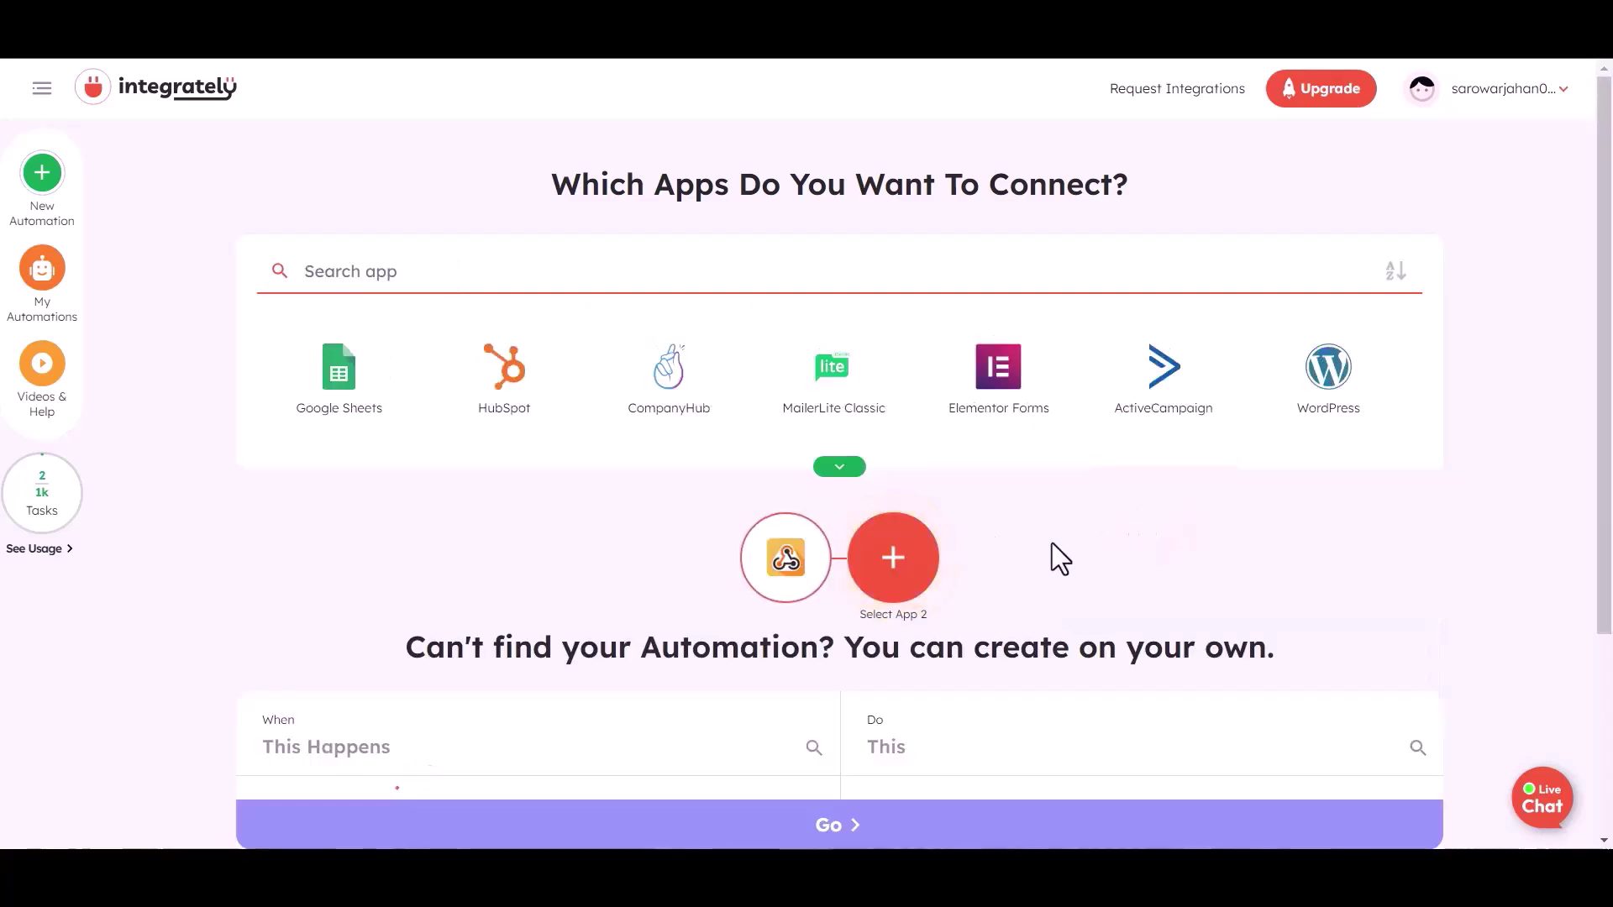
pyautogui.click(358, 270)
pyautogui.write('air')
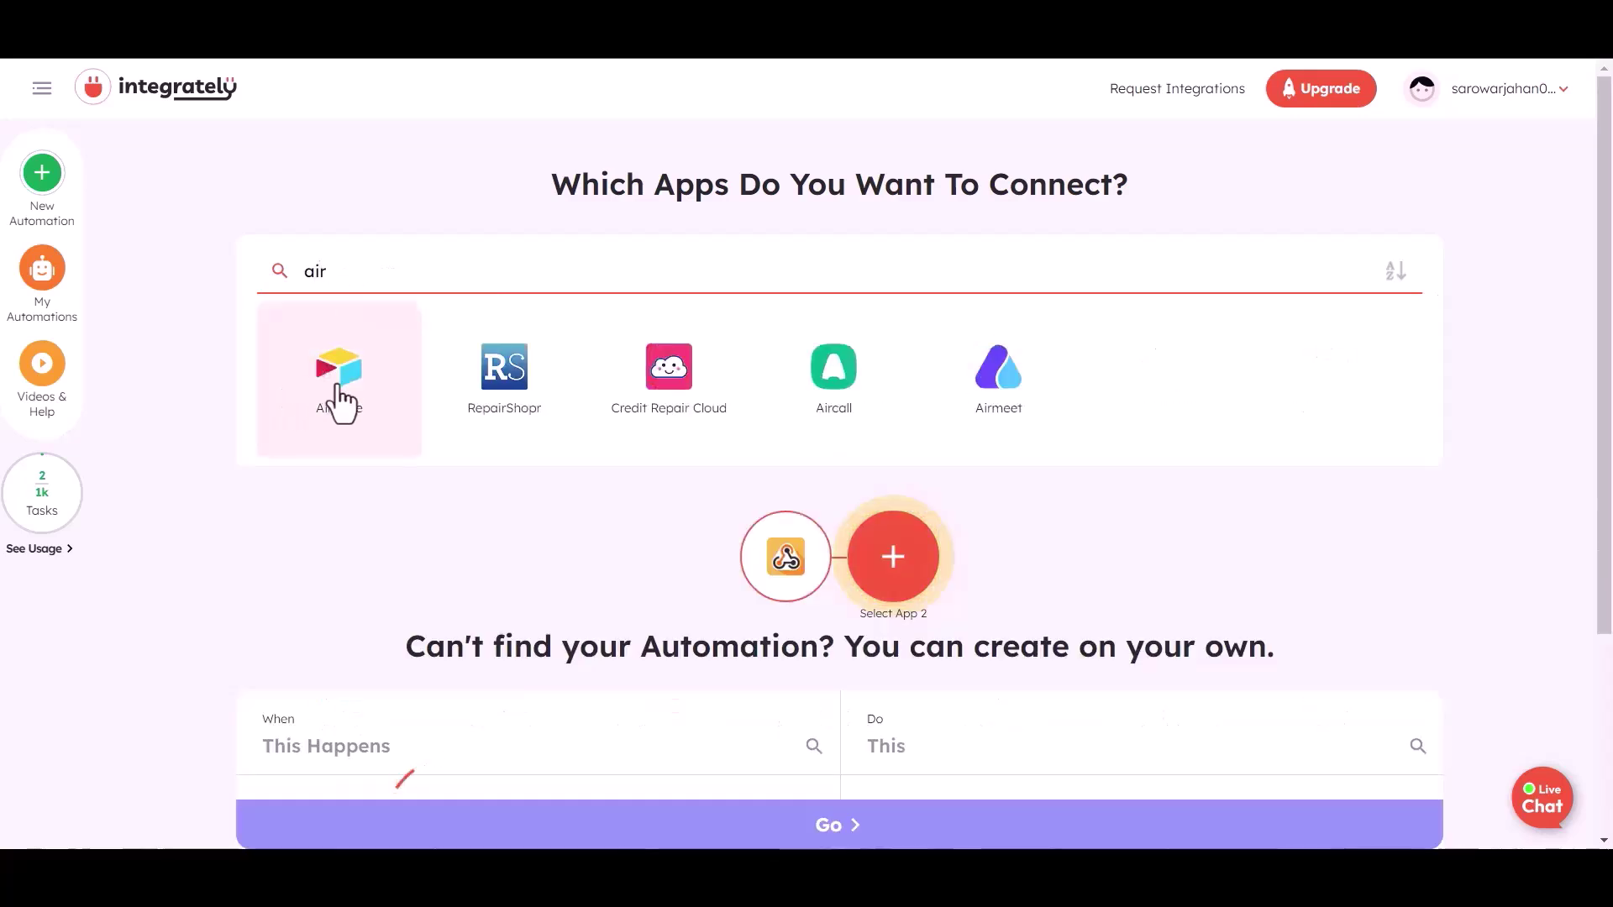
pyautogui.click(340, 399)
# Choose 'Create record in Airtable' as the webhook action and create the automation
pyautogui.scroll(-3, 418, 601)
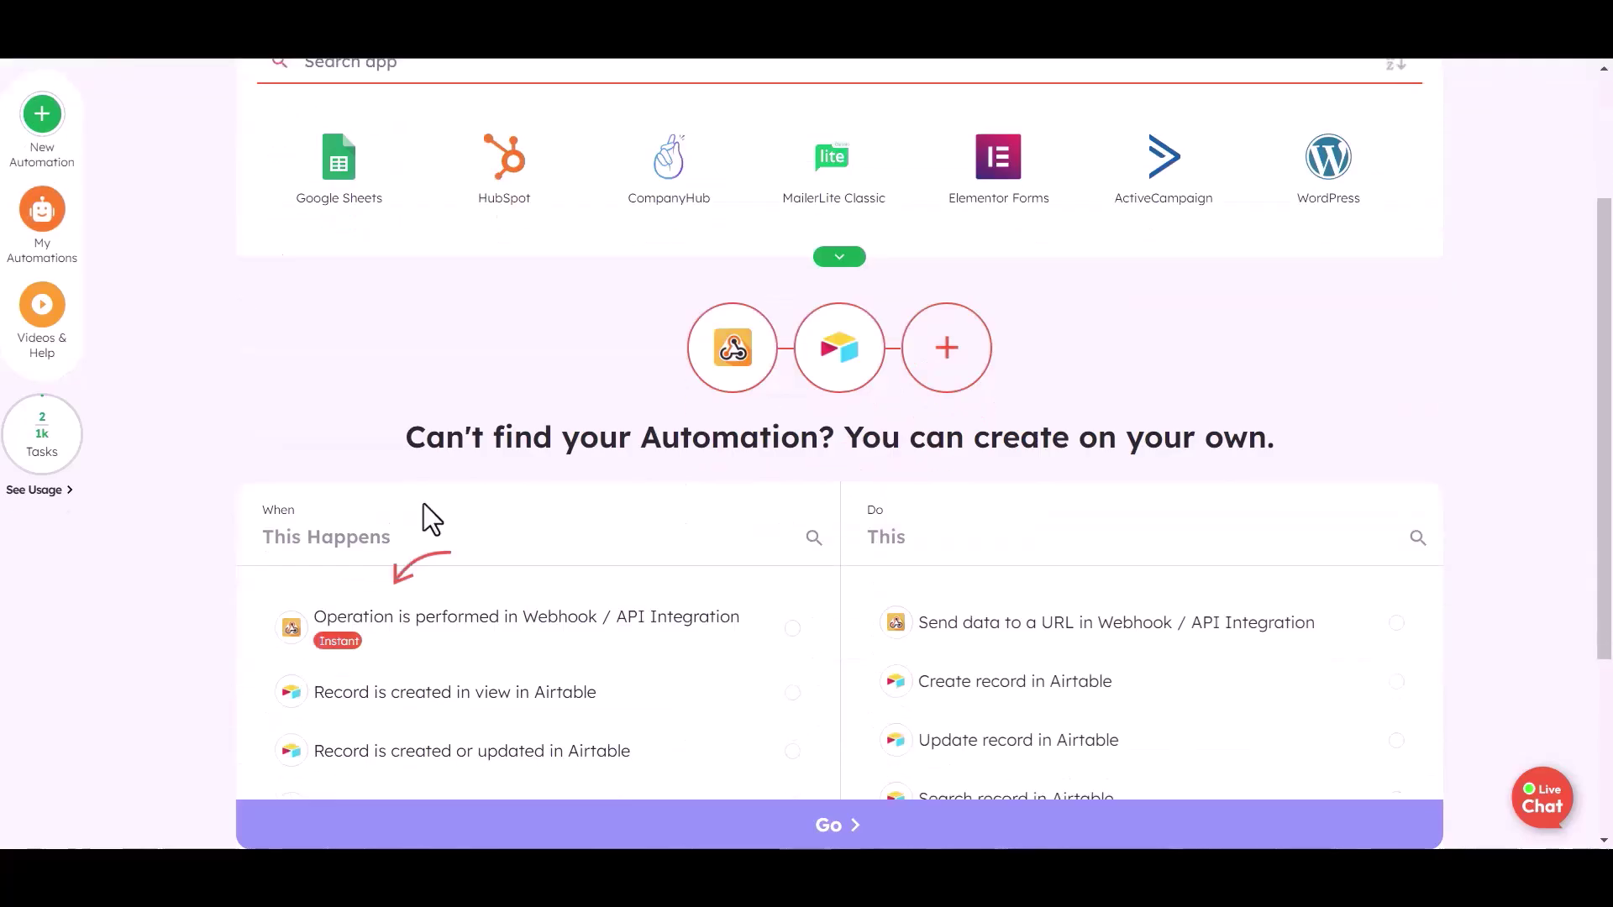
pyautogui.scroll(-1, 571, 630)
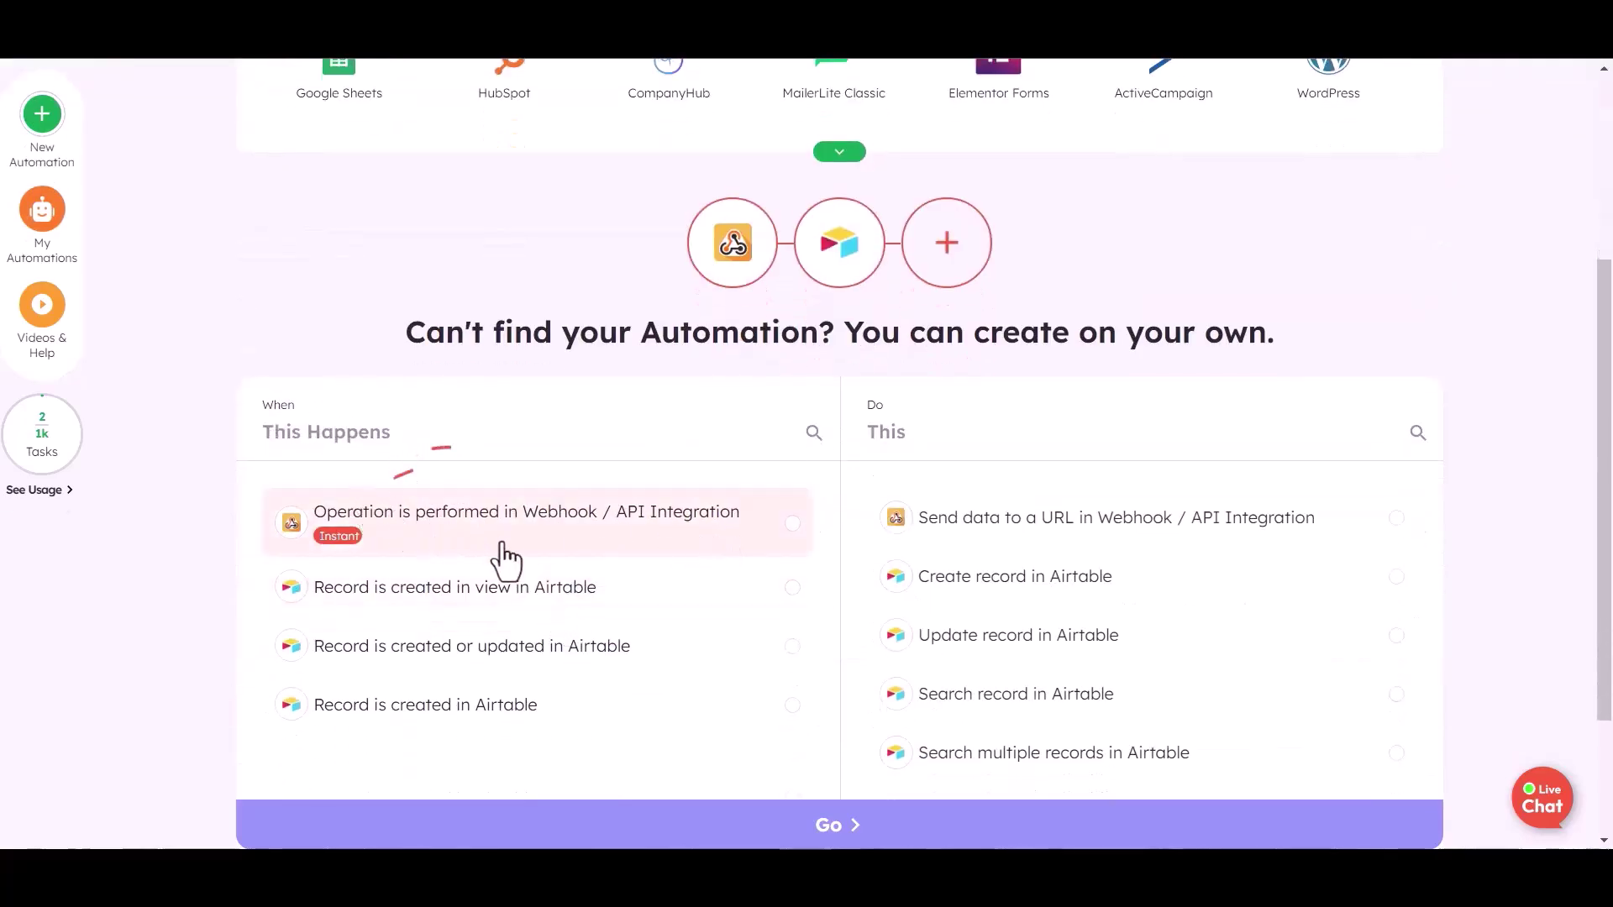
pyautogui.click(715, 546)
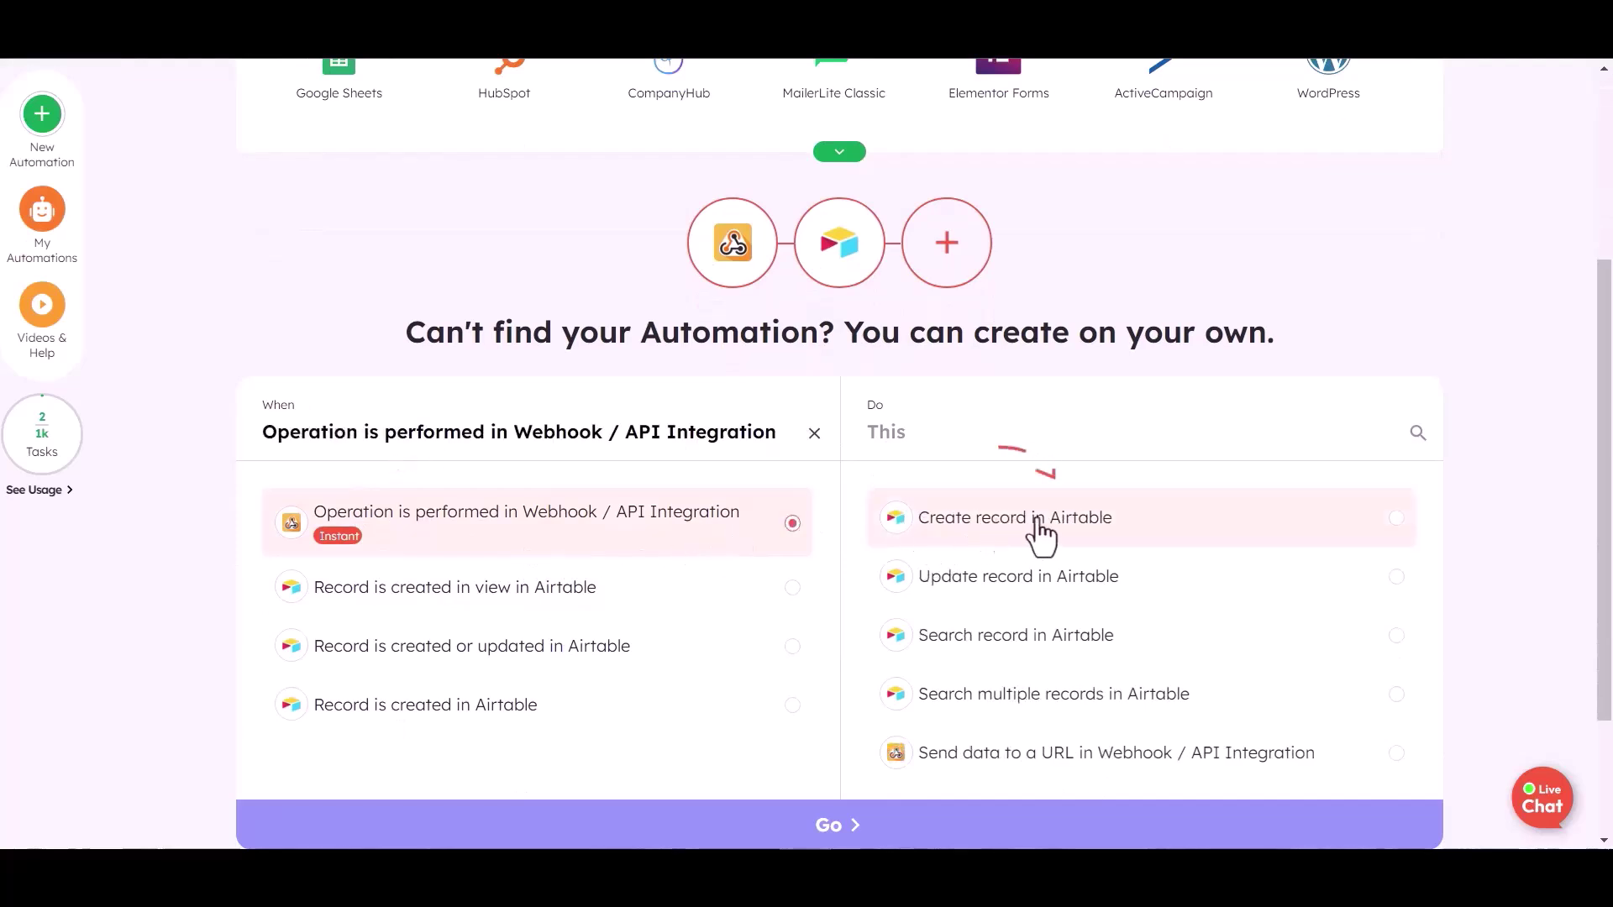
pyautogui.click(1140, 539)
pyautogui.scroll(-2, 924, 554)
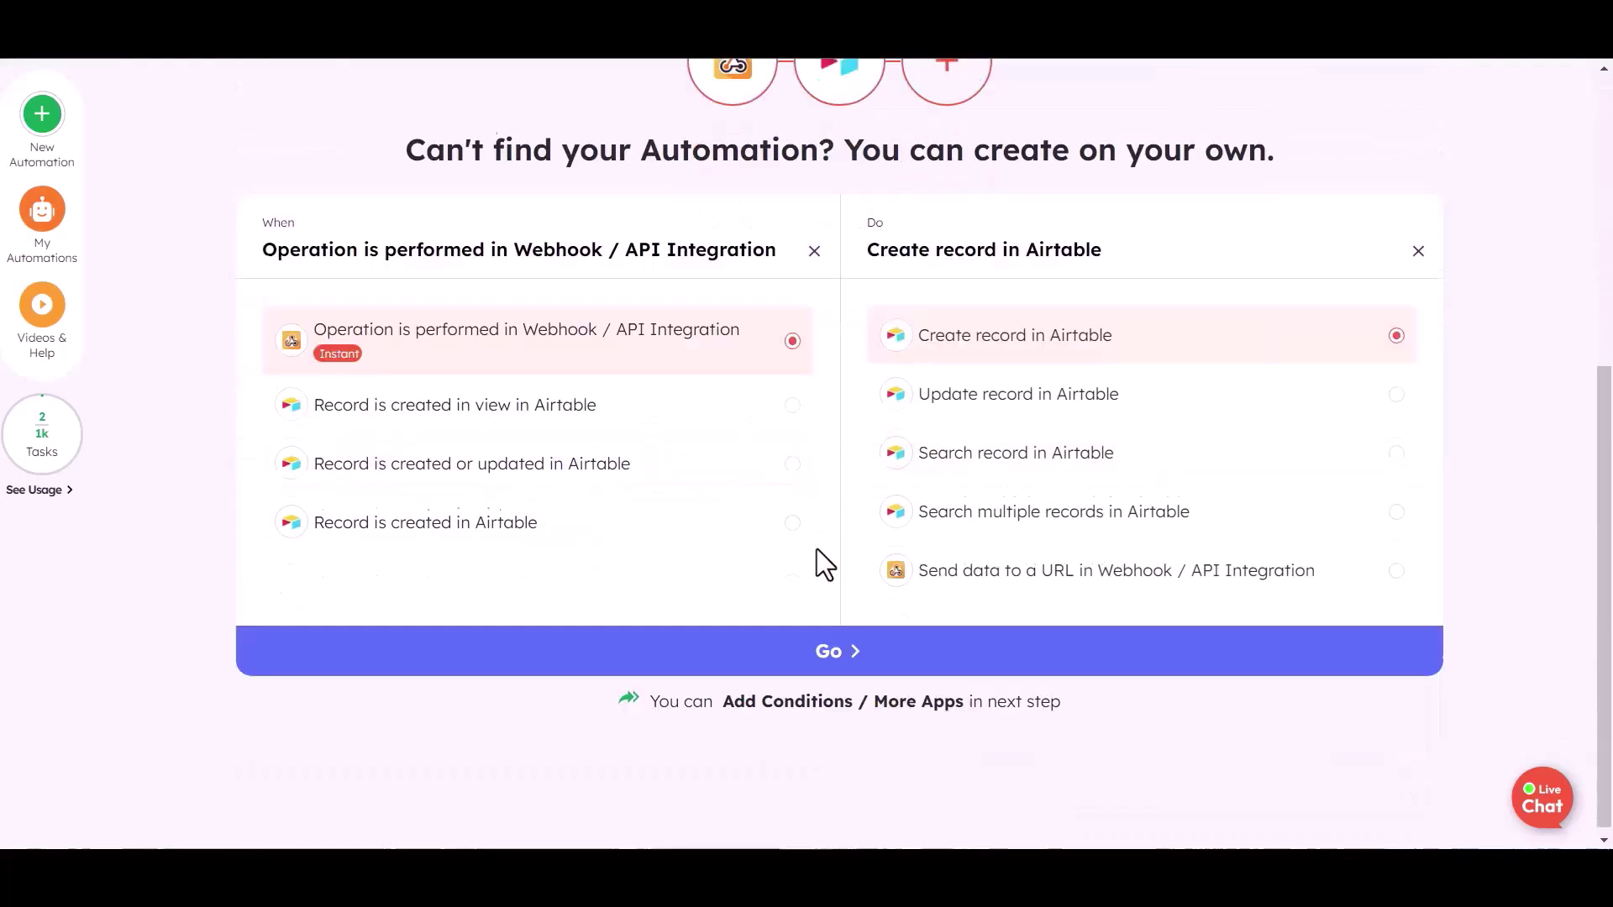
pyautogui.click(836, 645)
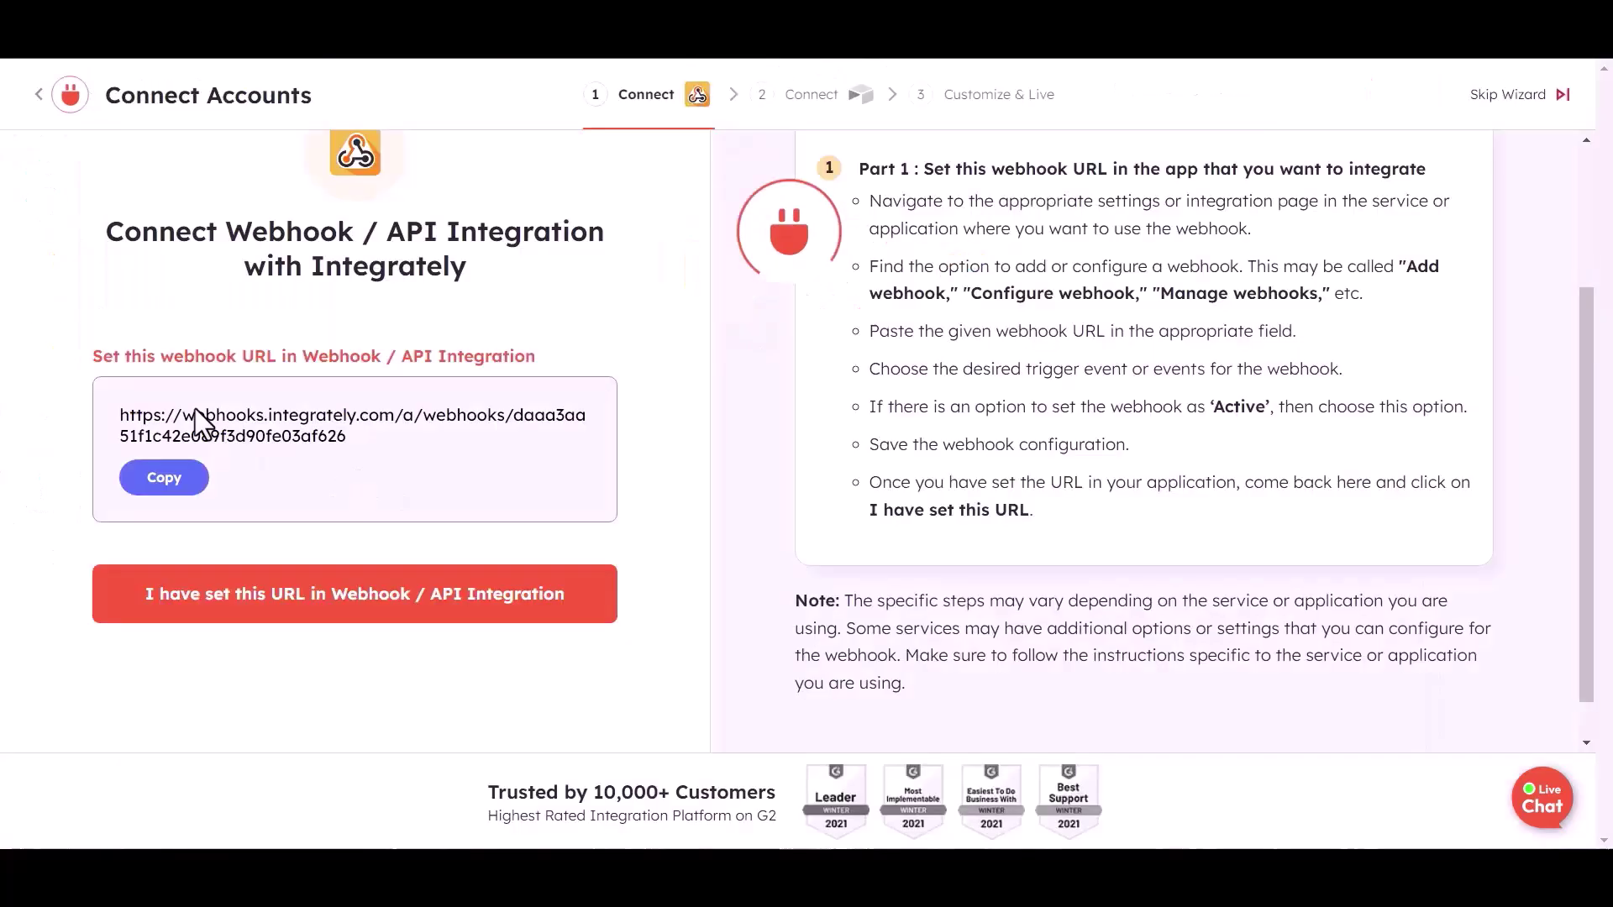
# Paste the Integrately webhook URL into Link and send all data as application/json
pyautogui.scroll(1, 223, 506)
pyautogui.click(166, 589)
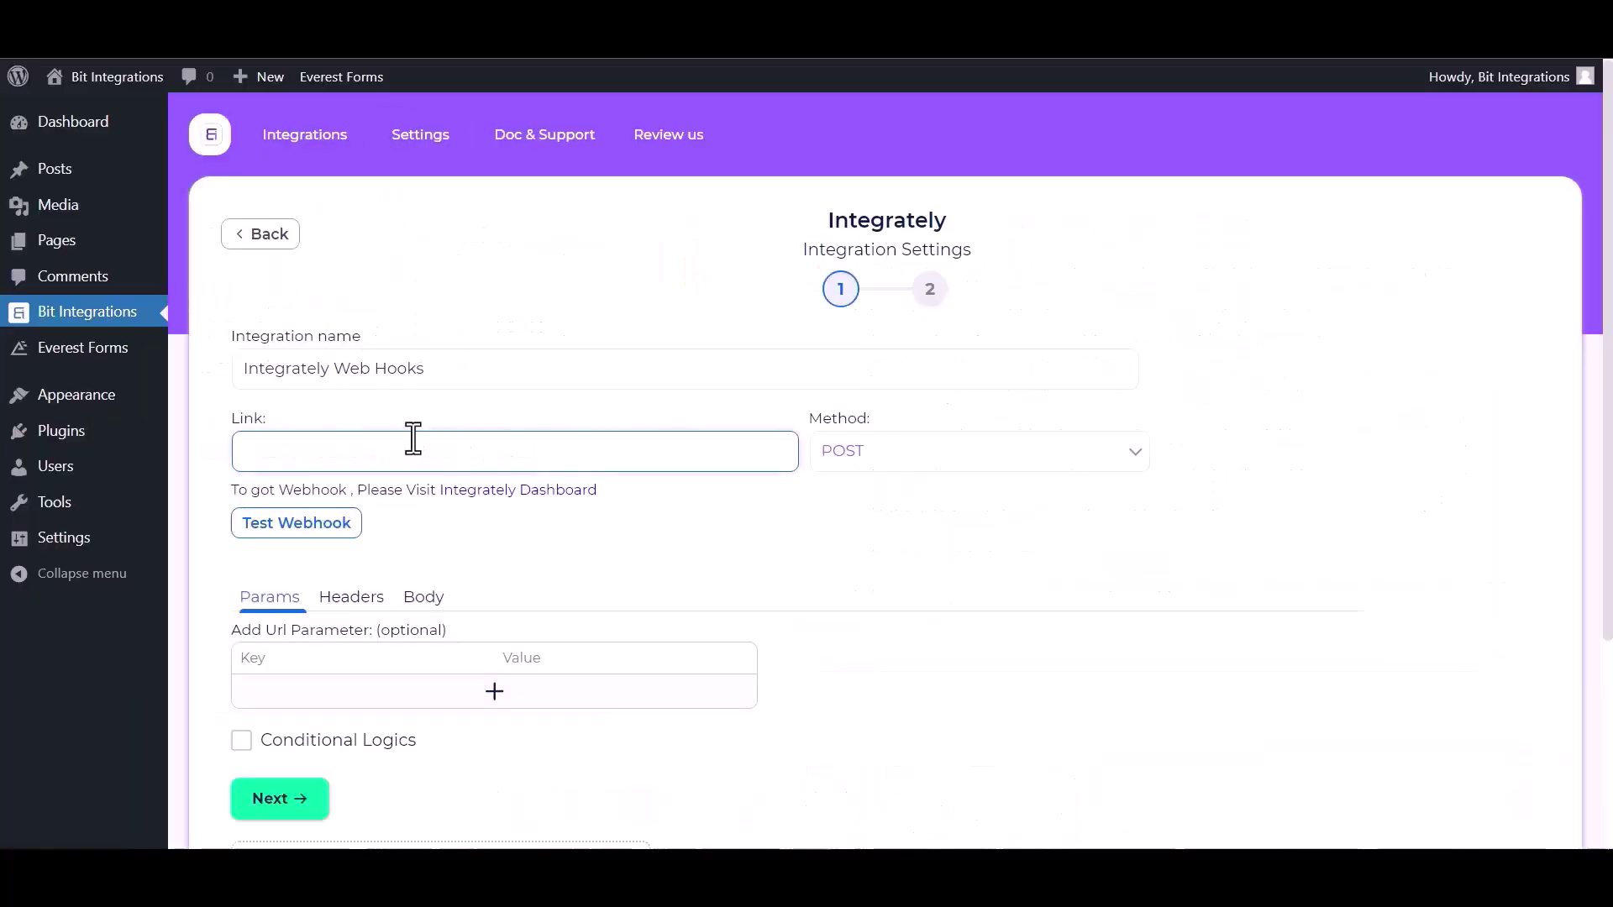
pyautogui.hotkey('ctrl', 'v')
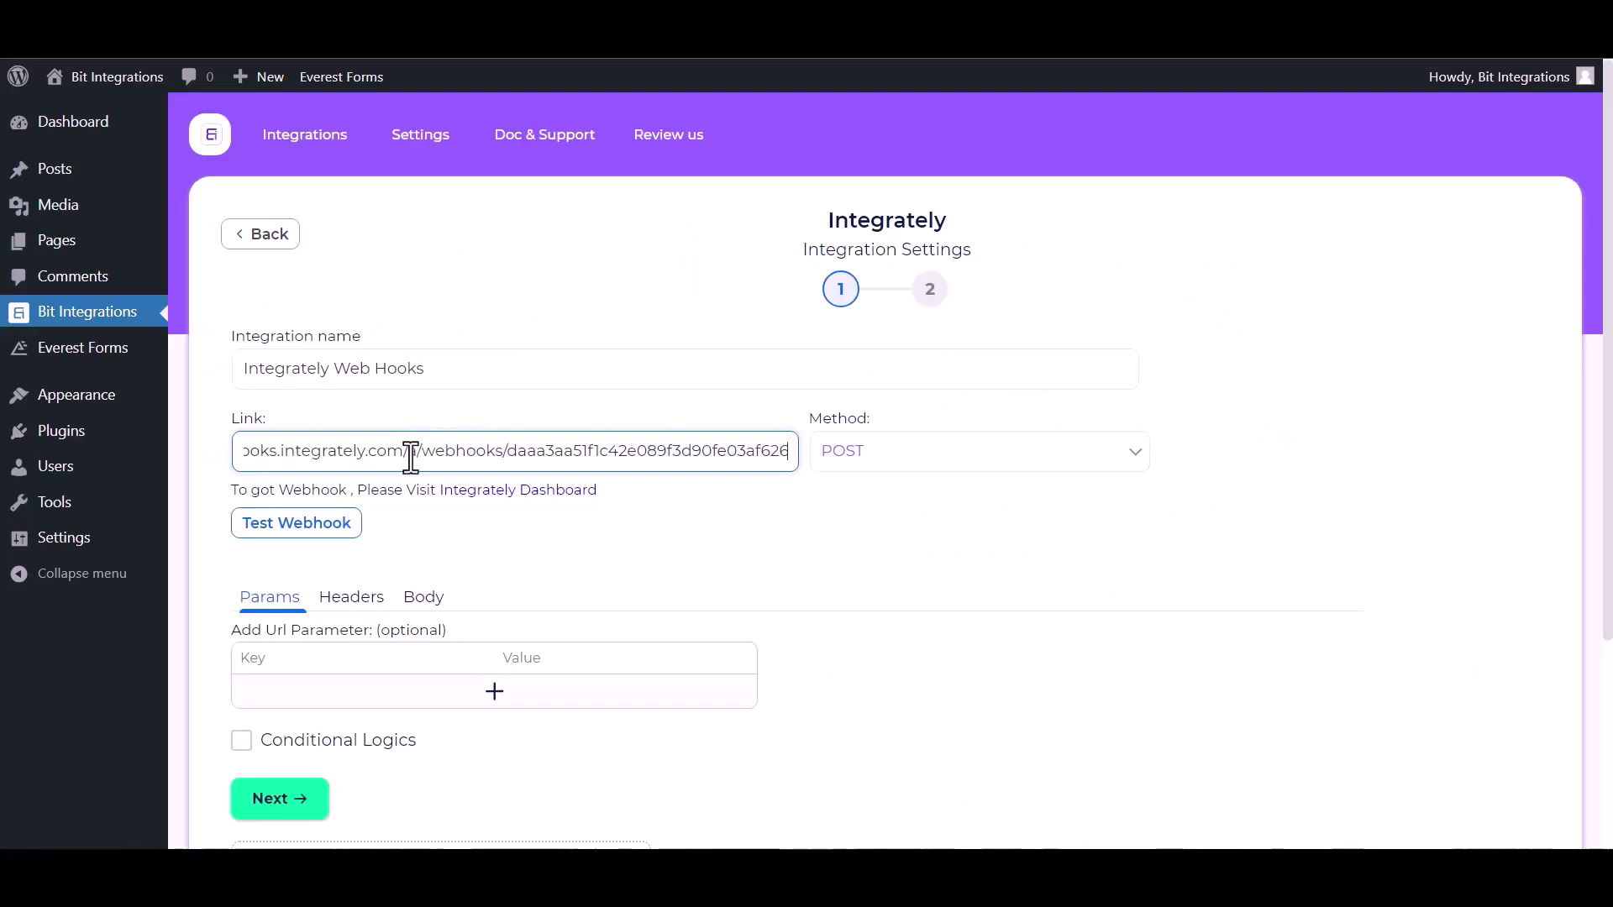
pyautogui.click(436, 617)
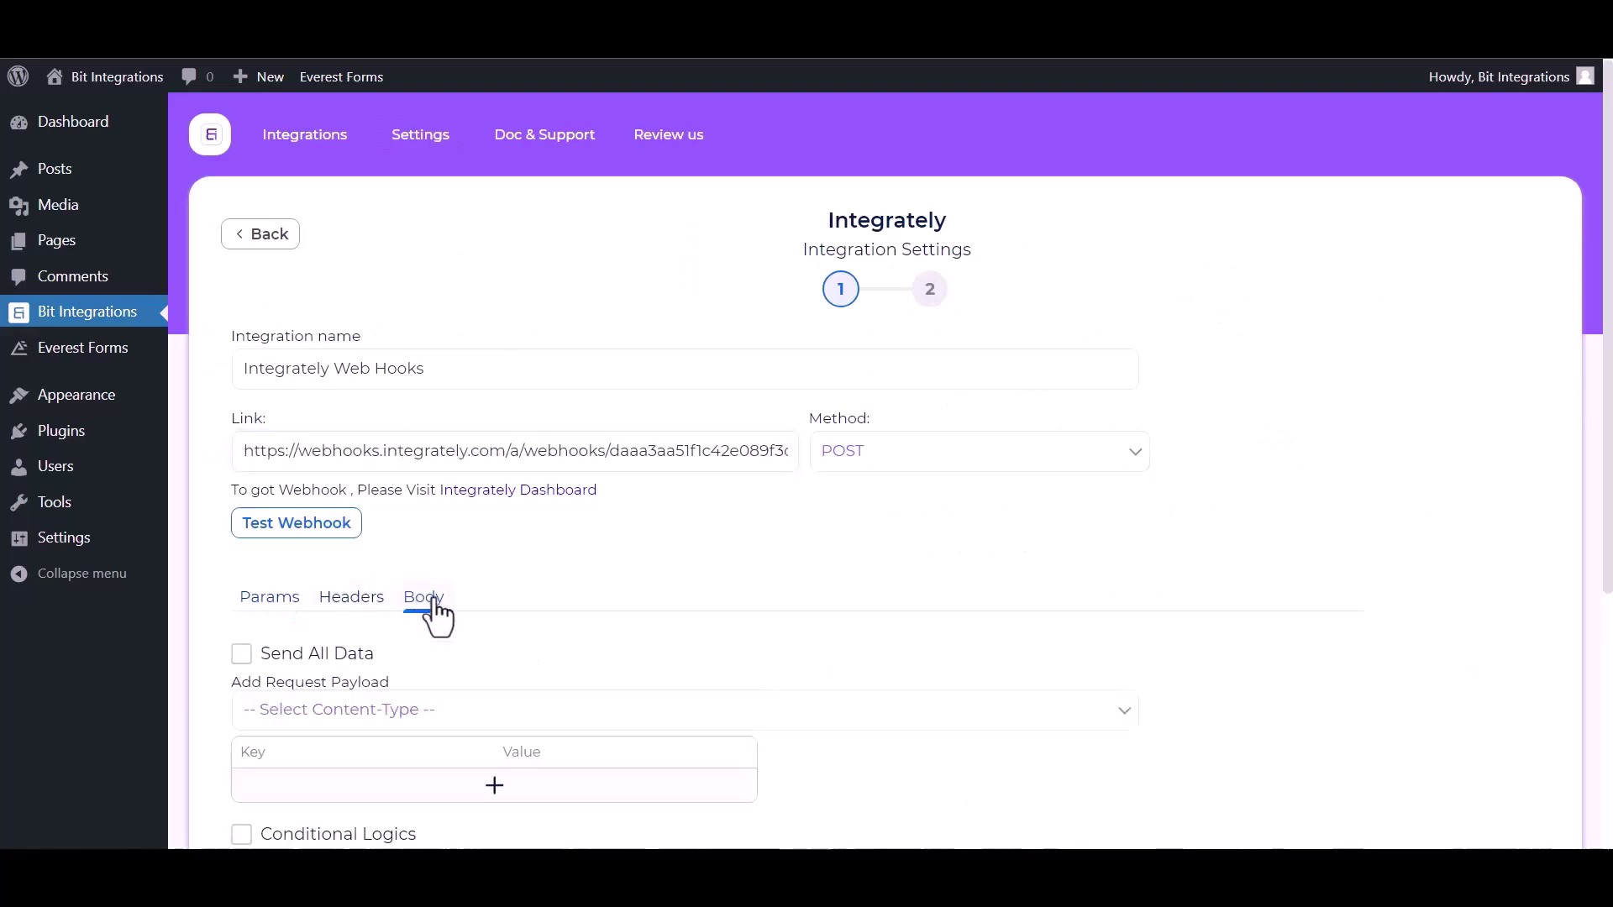
pyautogui.click(241, 655)
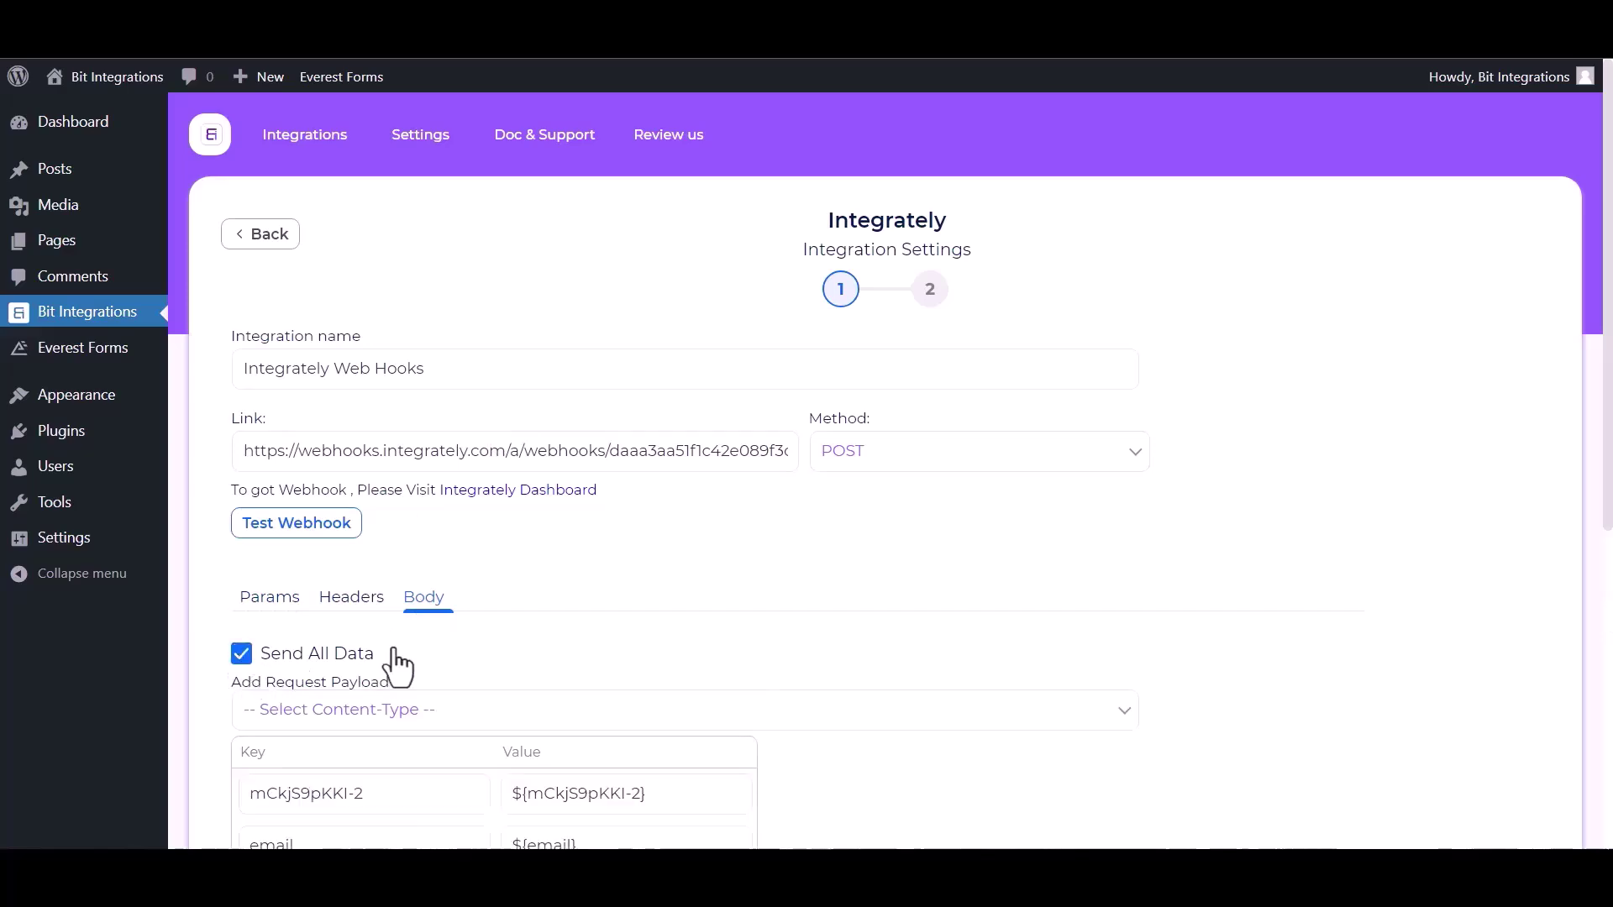
pyautogui.click(446, 721)
pyautogui.click(391, 762)
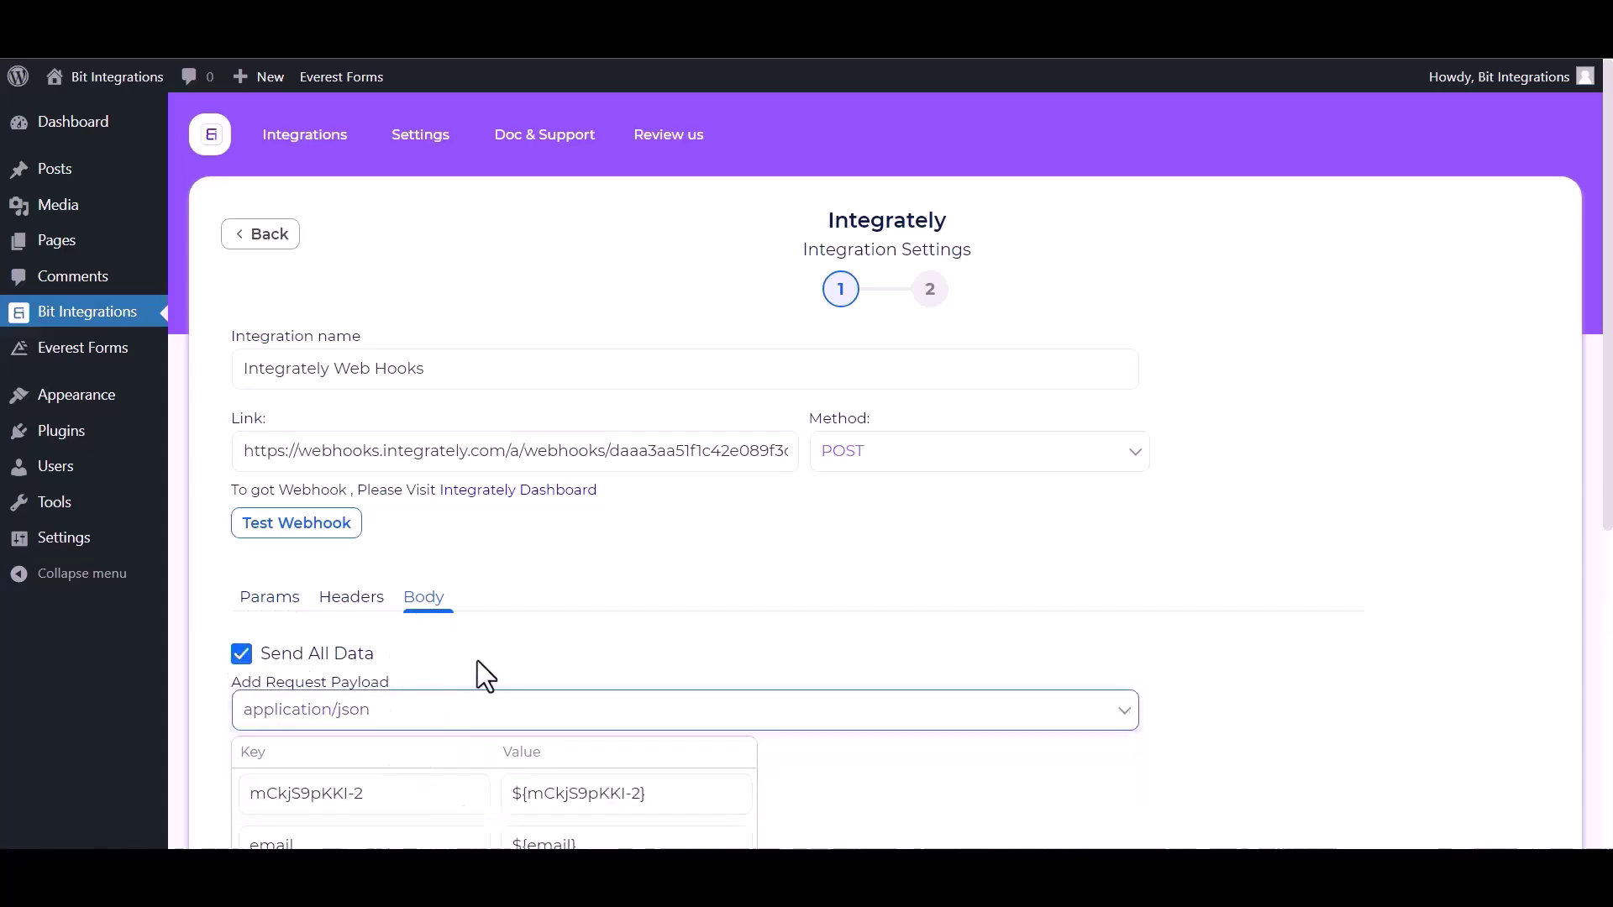
# Send a test request to the webhook and advance to the final integration step
pyautogui.scroll(-3, 479, 657)
pyautogui.scroll(1, 336, 555)
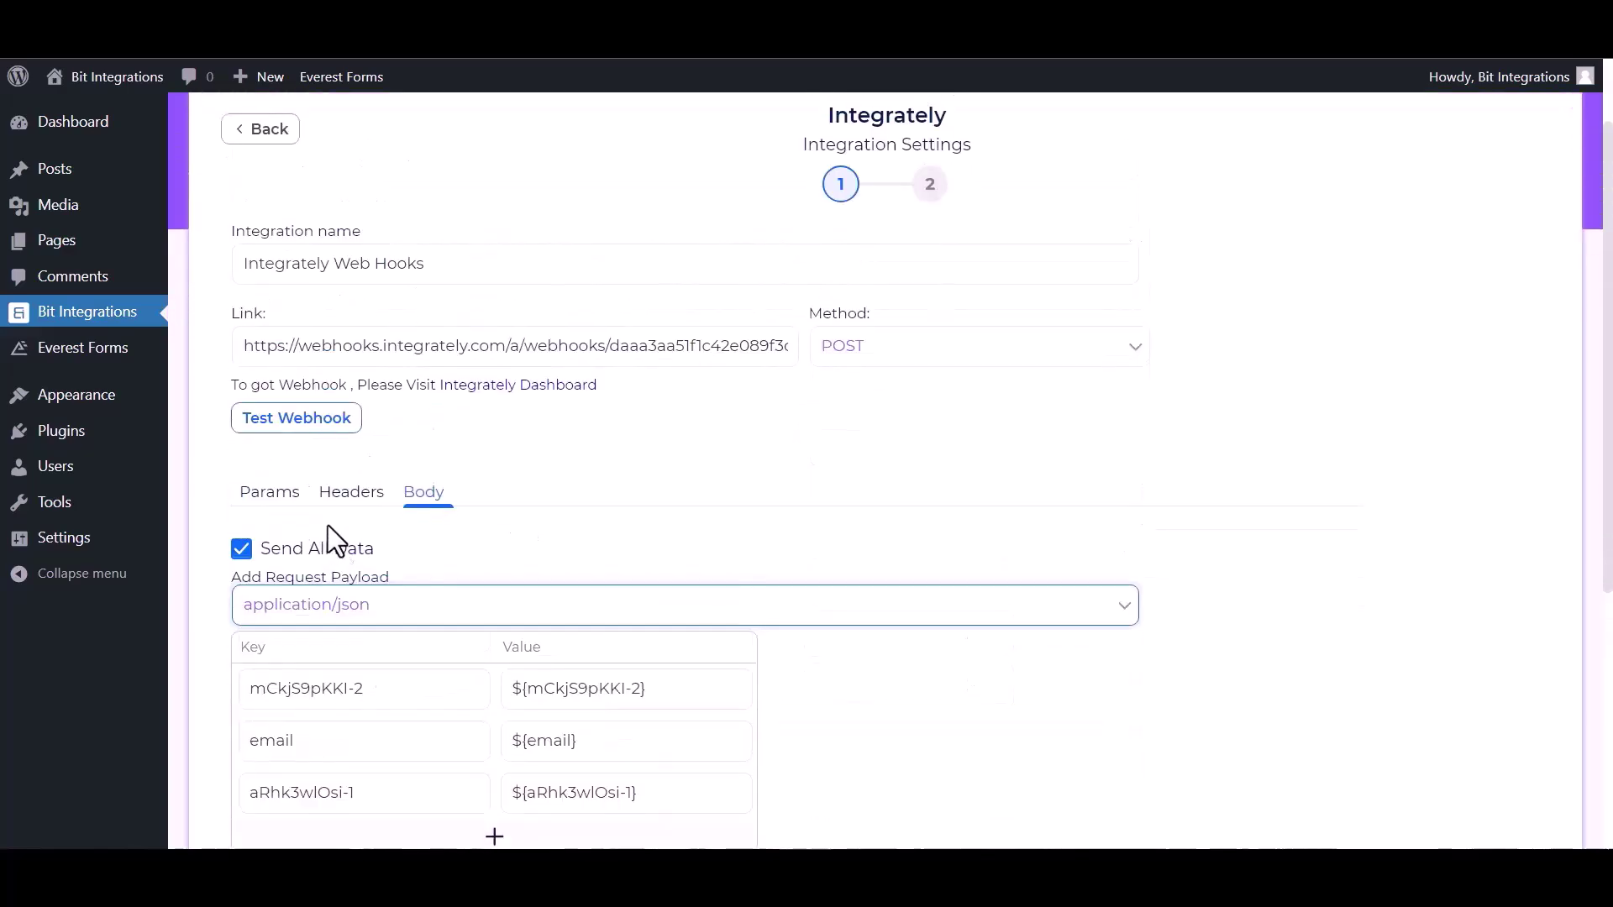
pyautogui.click(311, 430)
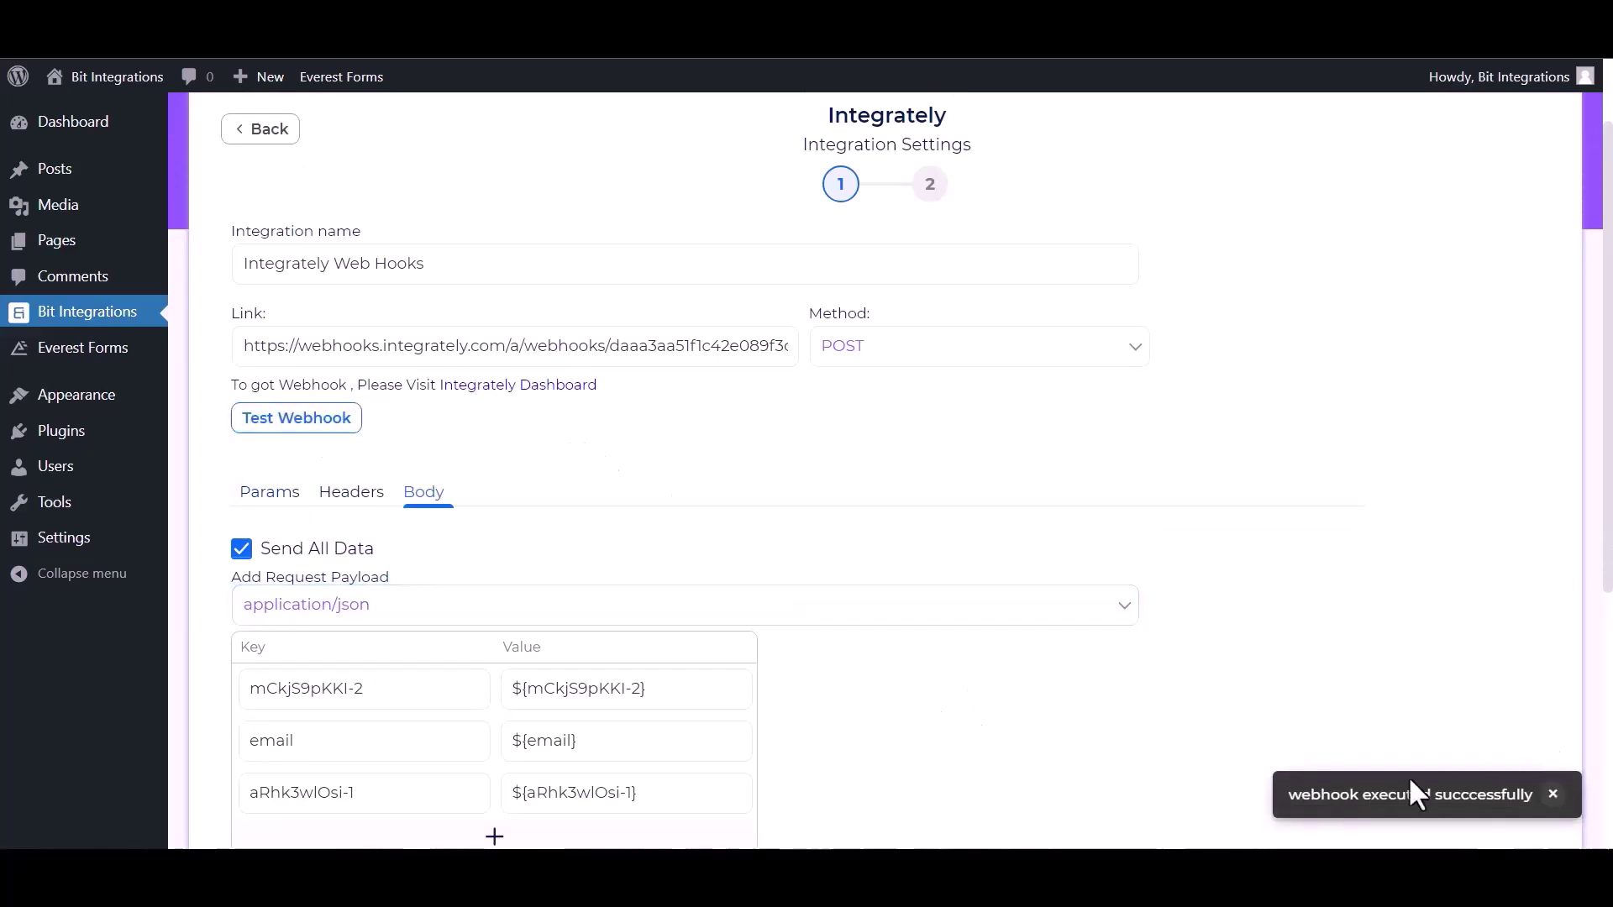
pyautogui.scroll(-1, 925, 651)
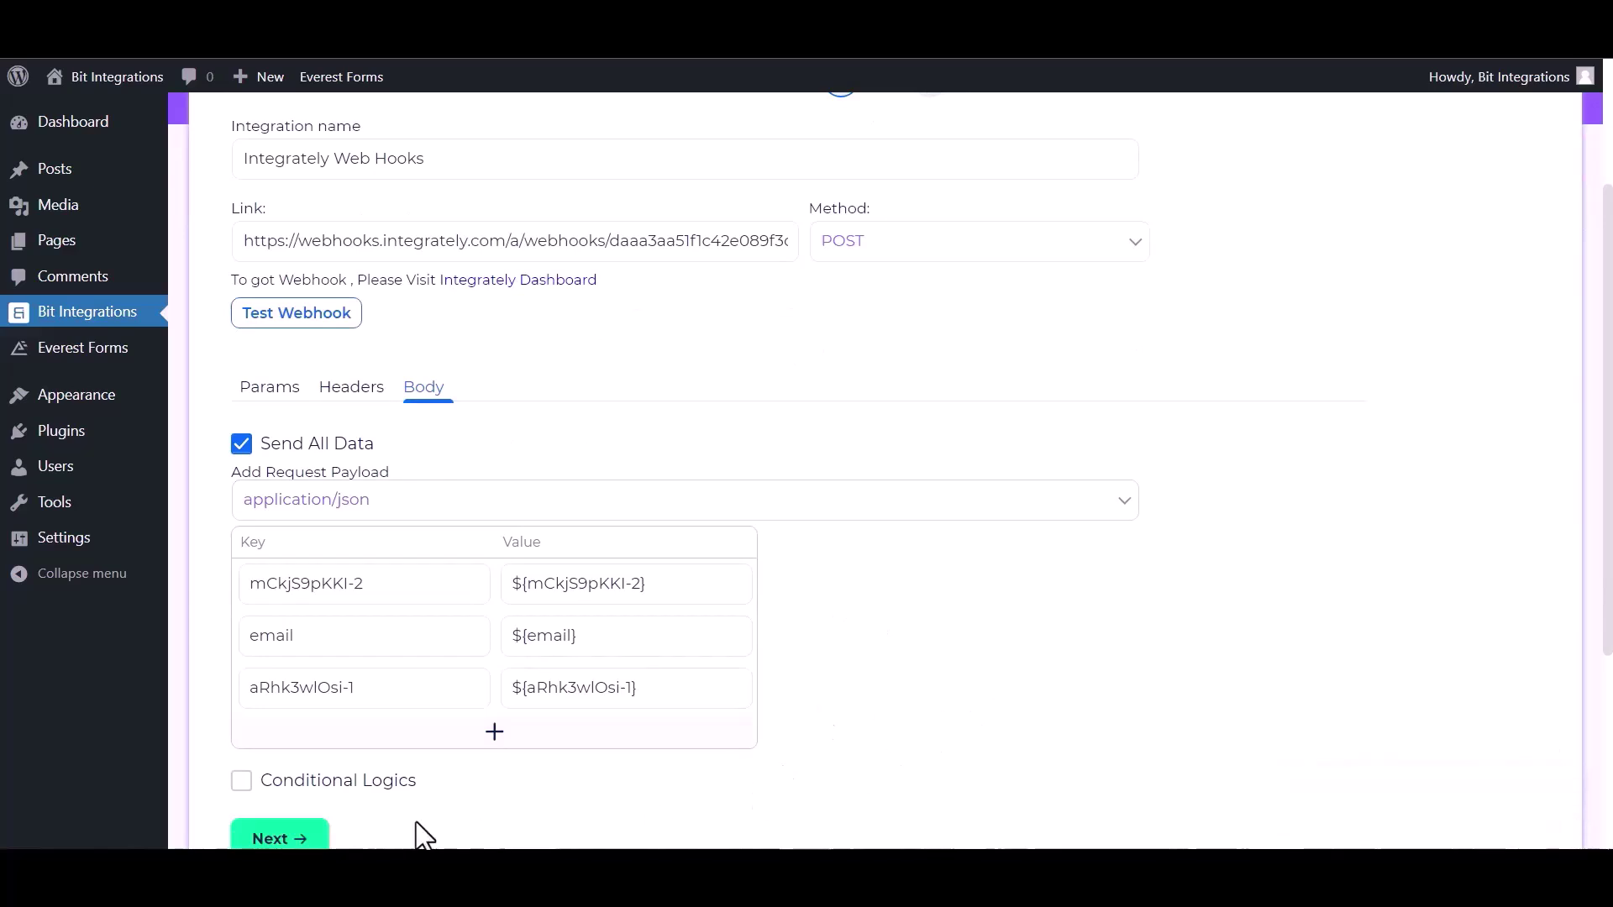
pyautogui.click(279, 839)
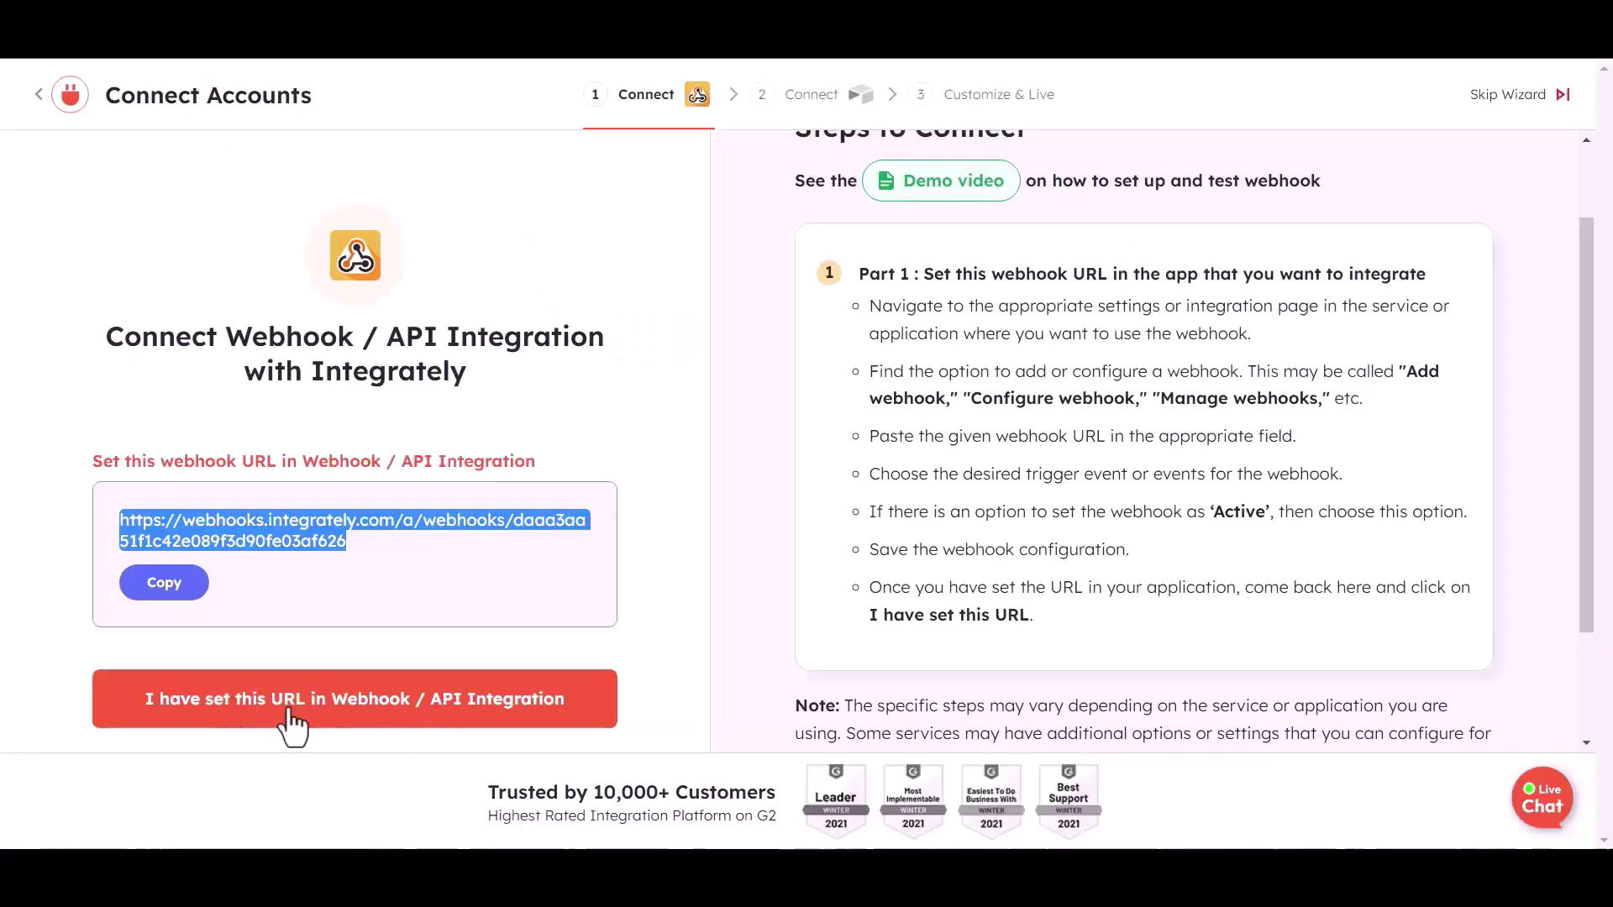
# Confirm the webhook URL is set and the test record was received in Integrately
pyautogui.click(289, 713)
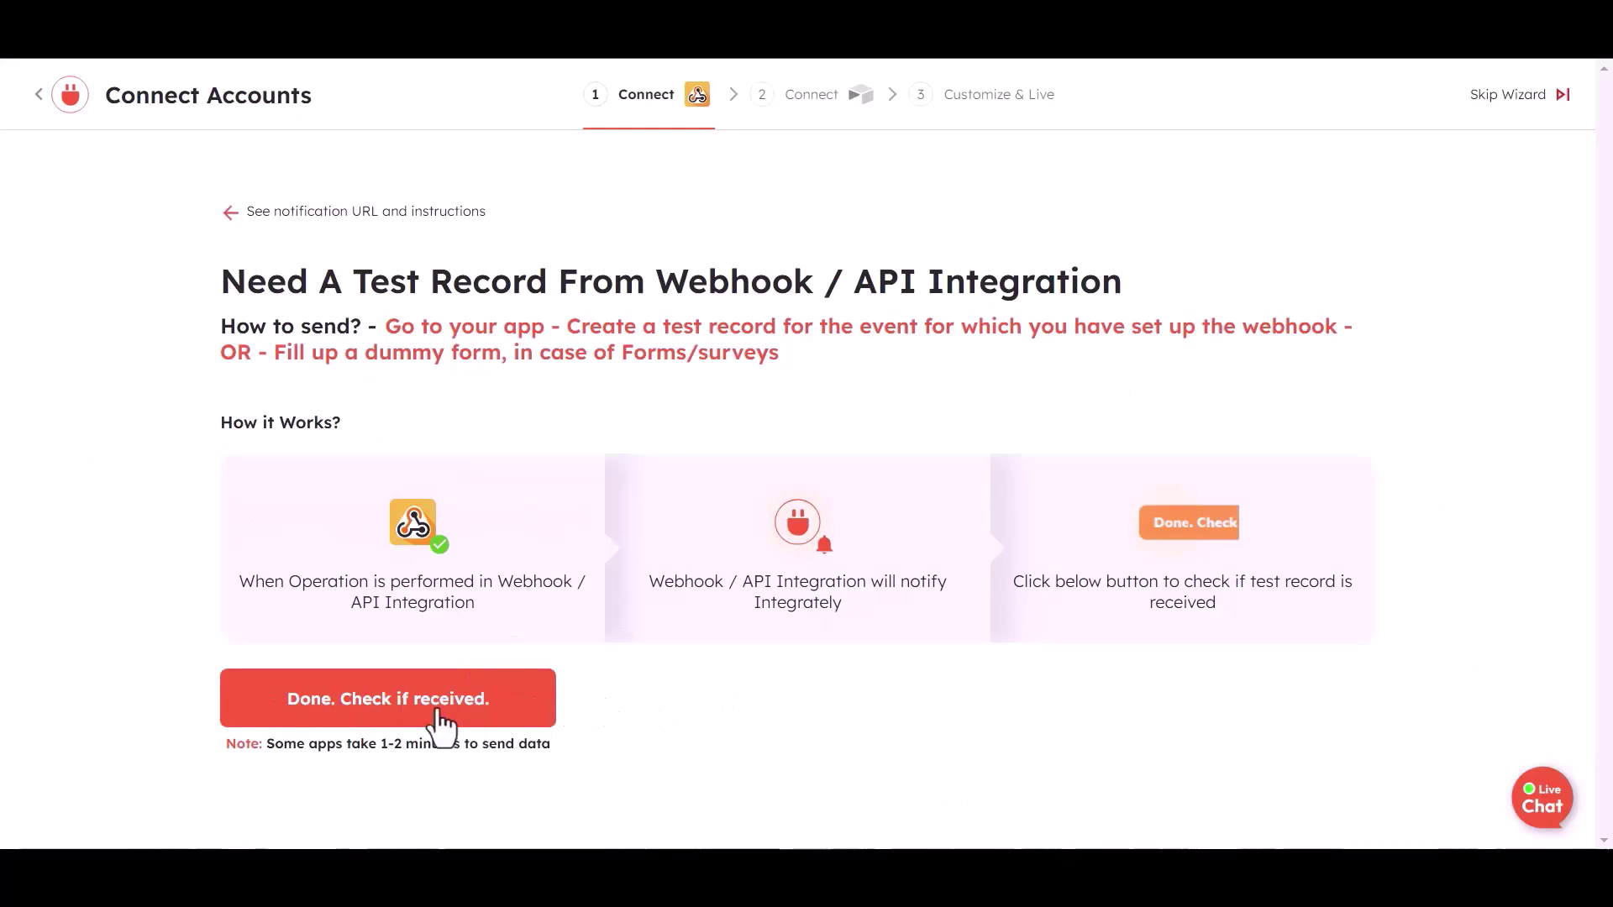
pyautogui.click(441, 720)
pyautogui.click(729, 779)
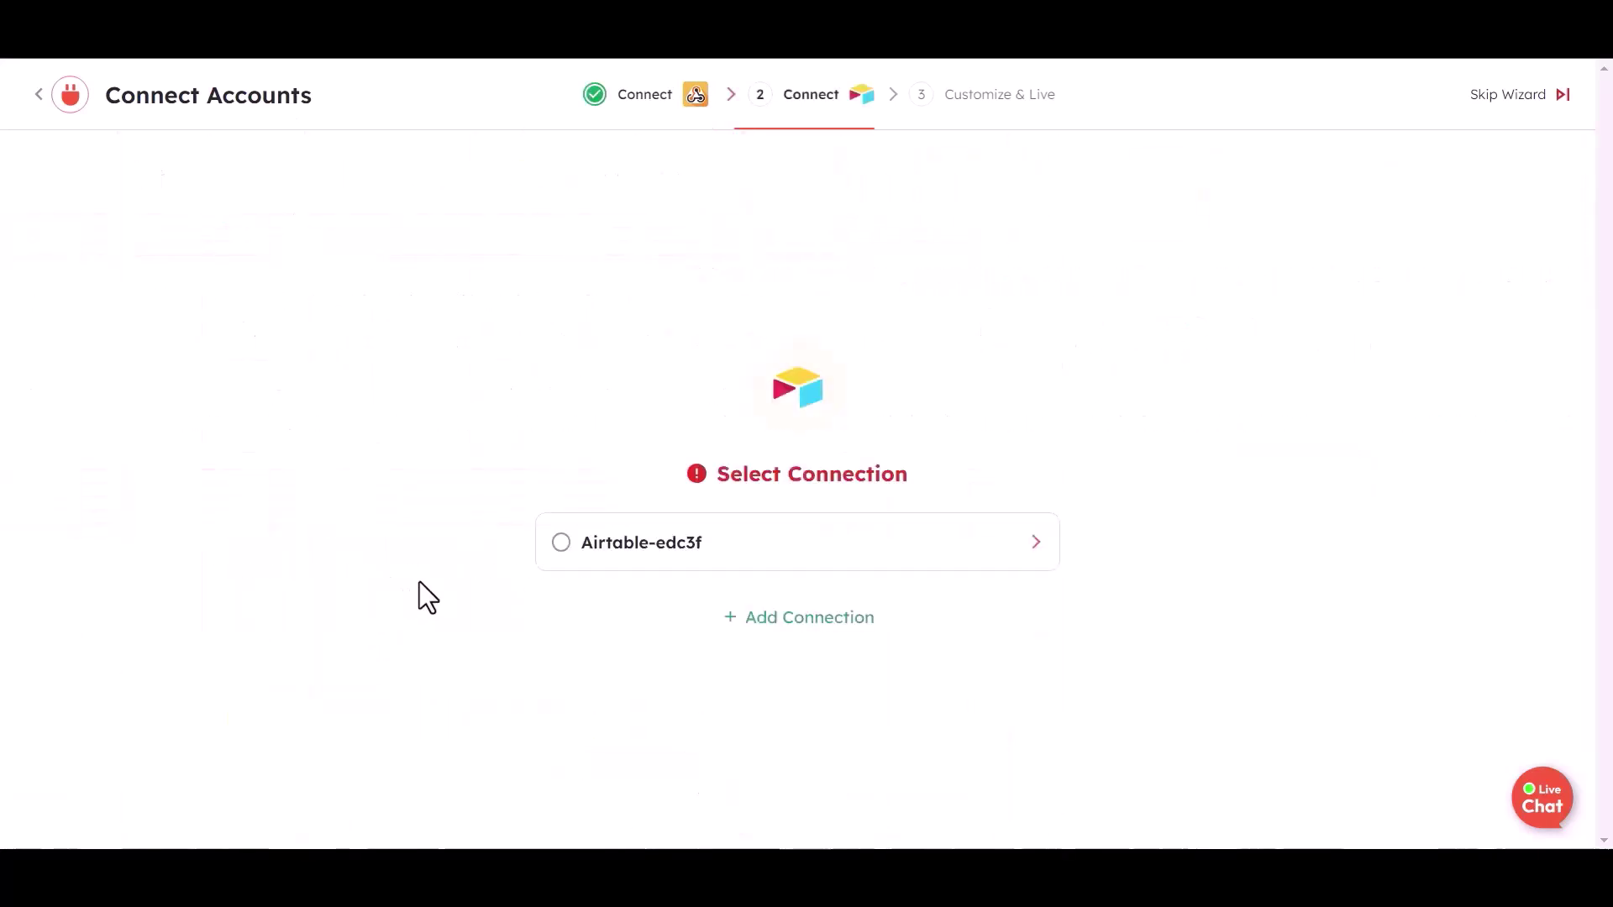
# Use the existing Airtable connection with the bit integration base and Table 1
pyautogui.click(628, 548)
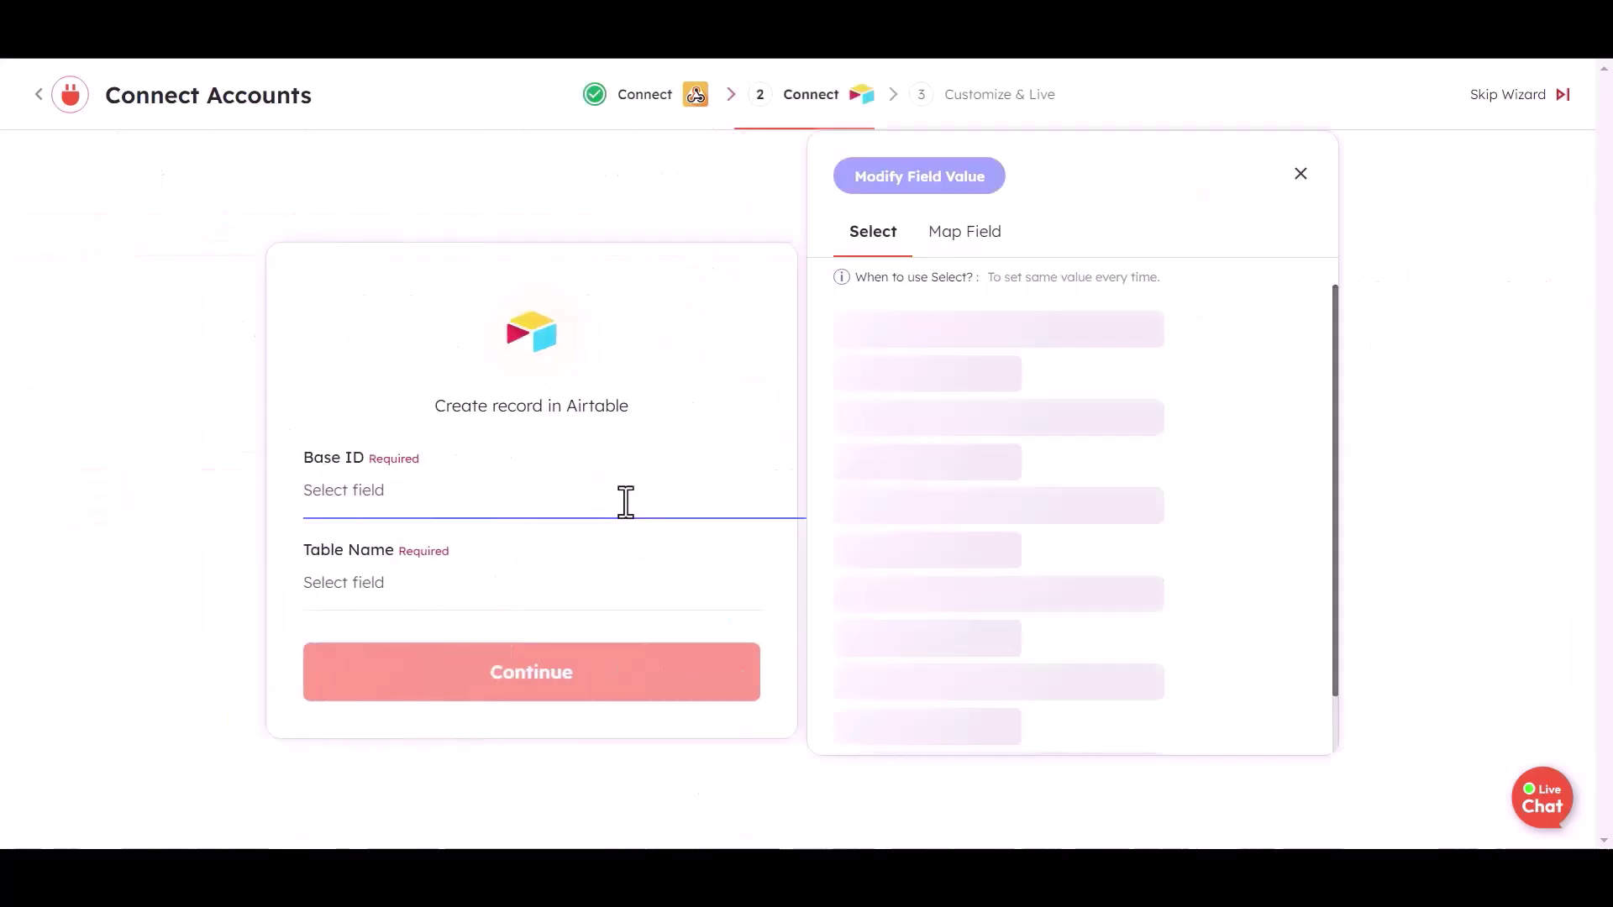
pyautogui.click(895, 385)
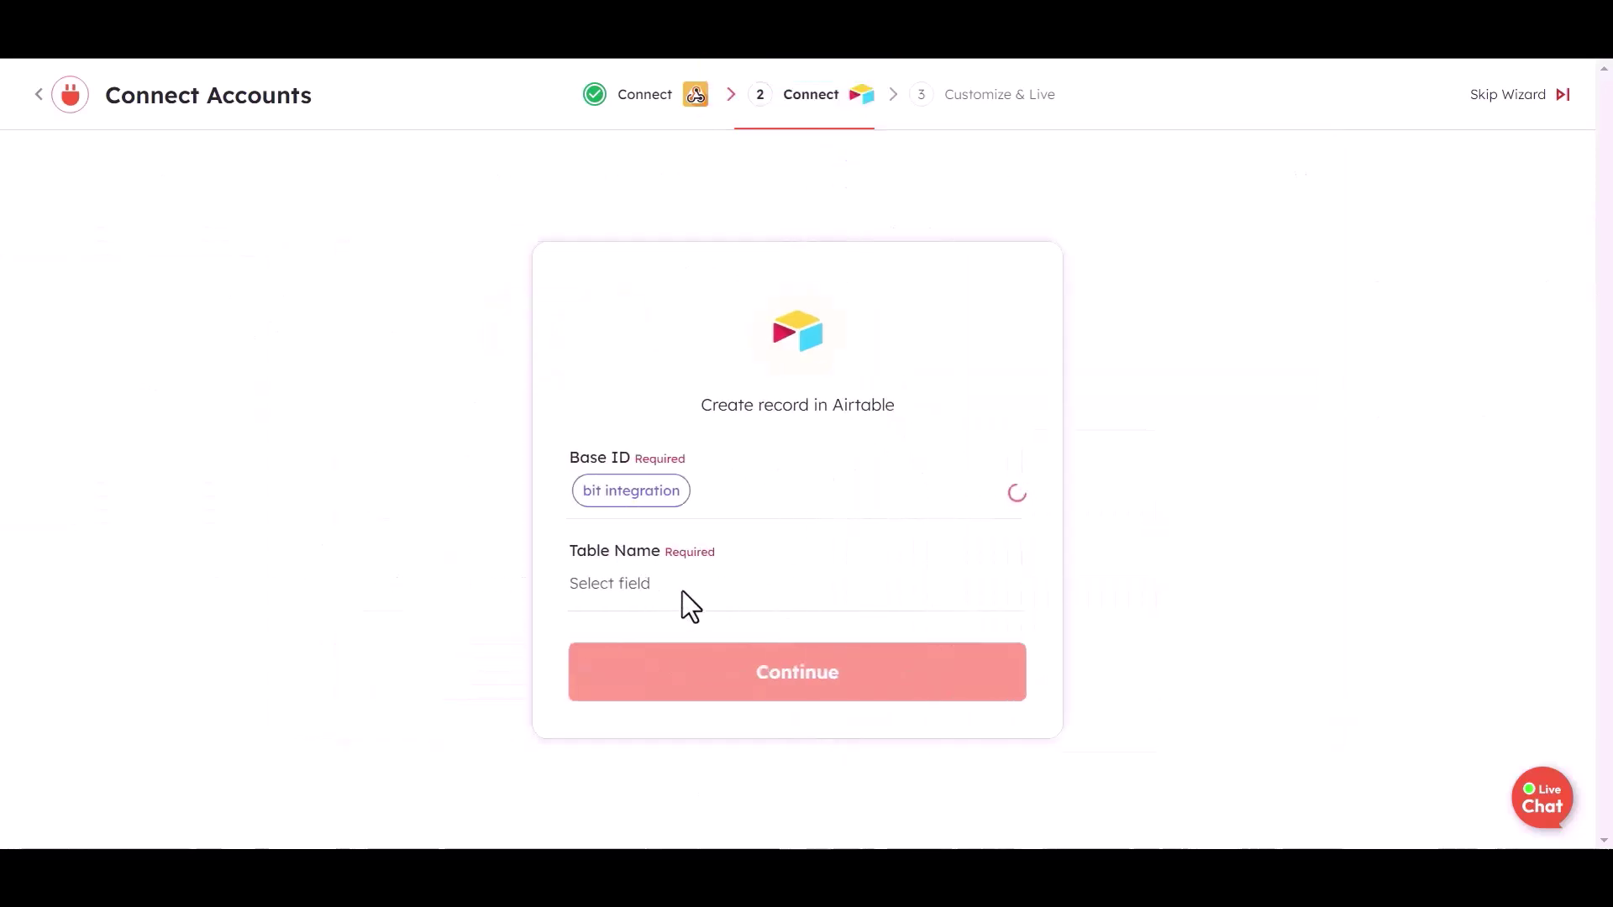
pyautogui.click(686, 591)
pyautogui.click(877, 382)
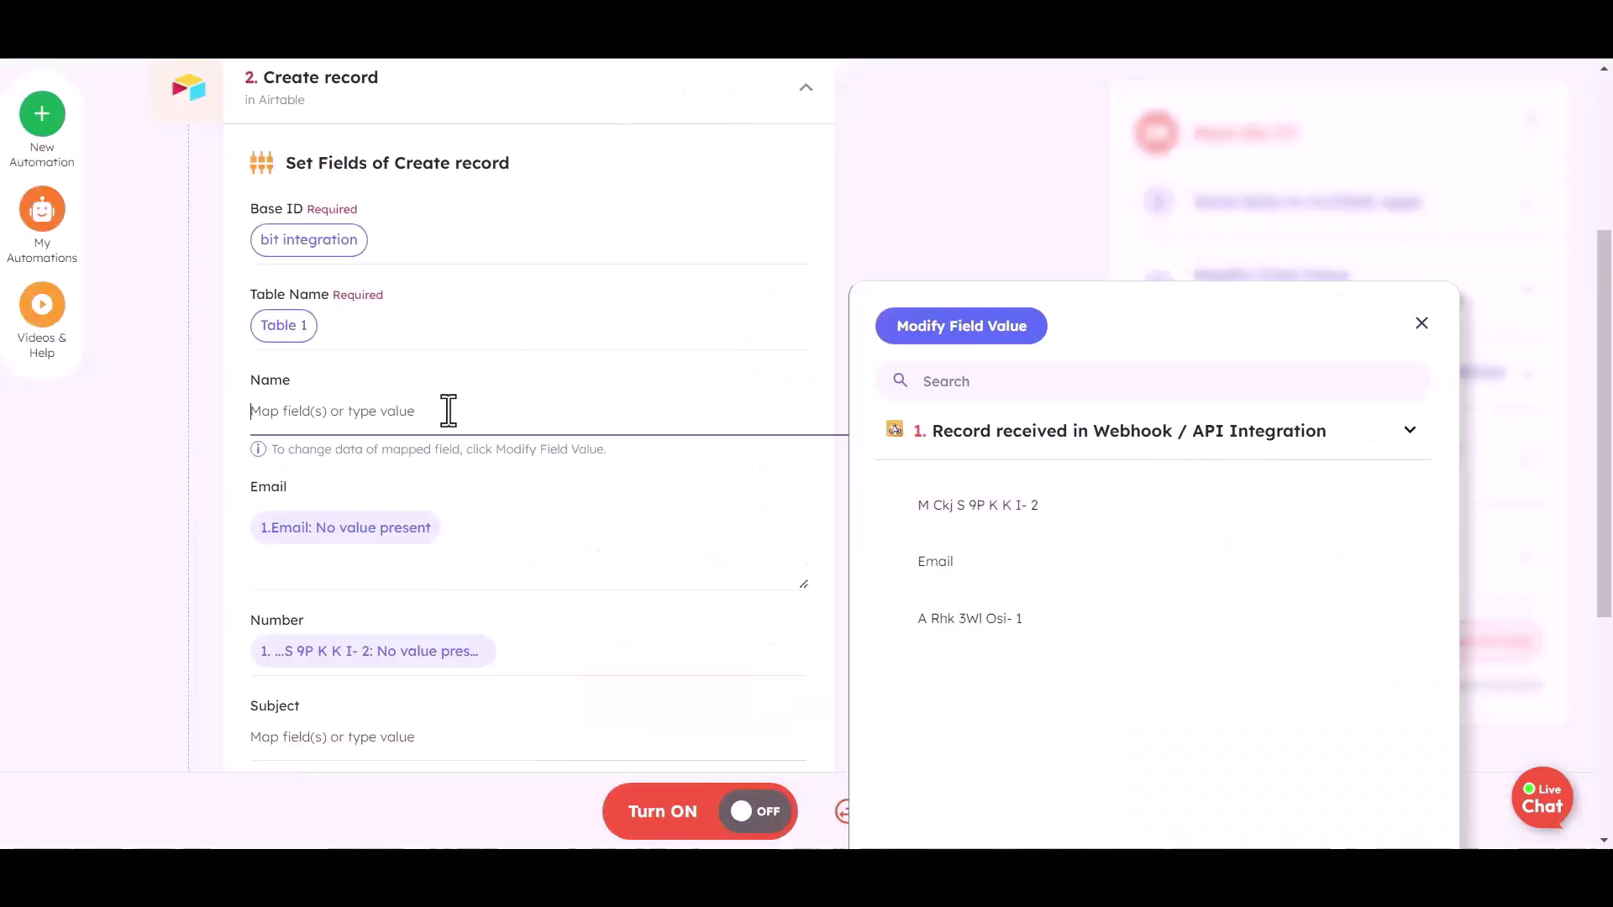
# Map webhook values into the Name, Email and Number fields
pyautogui.click(972, 522)
pyautogui.click(456, 536)
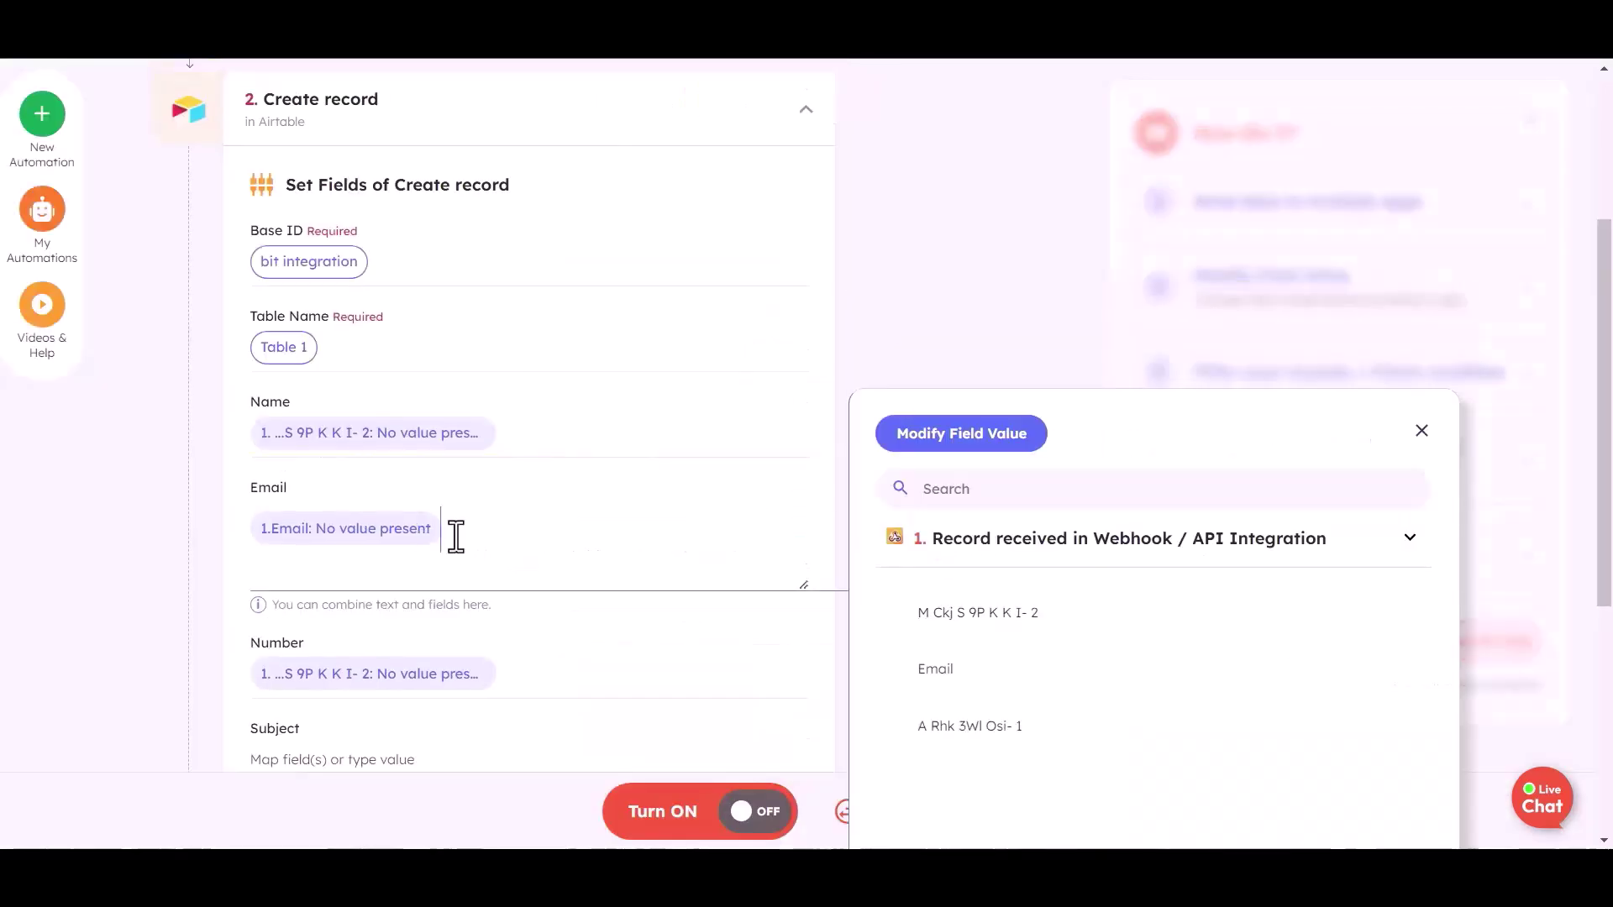
pyautogui.press('BackSpace')
pyautogui.click(997, 720)
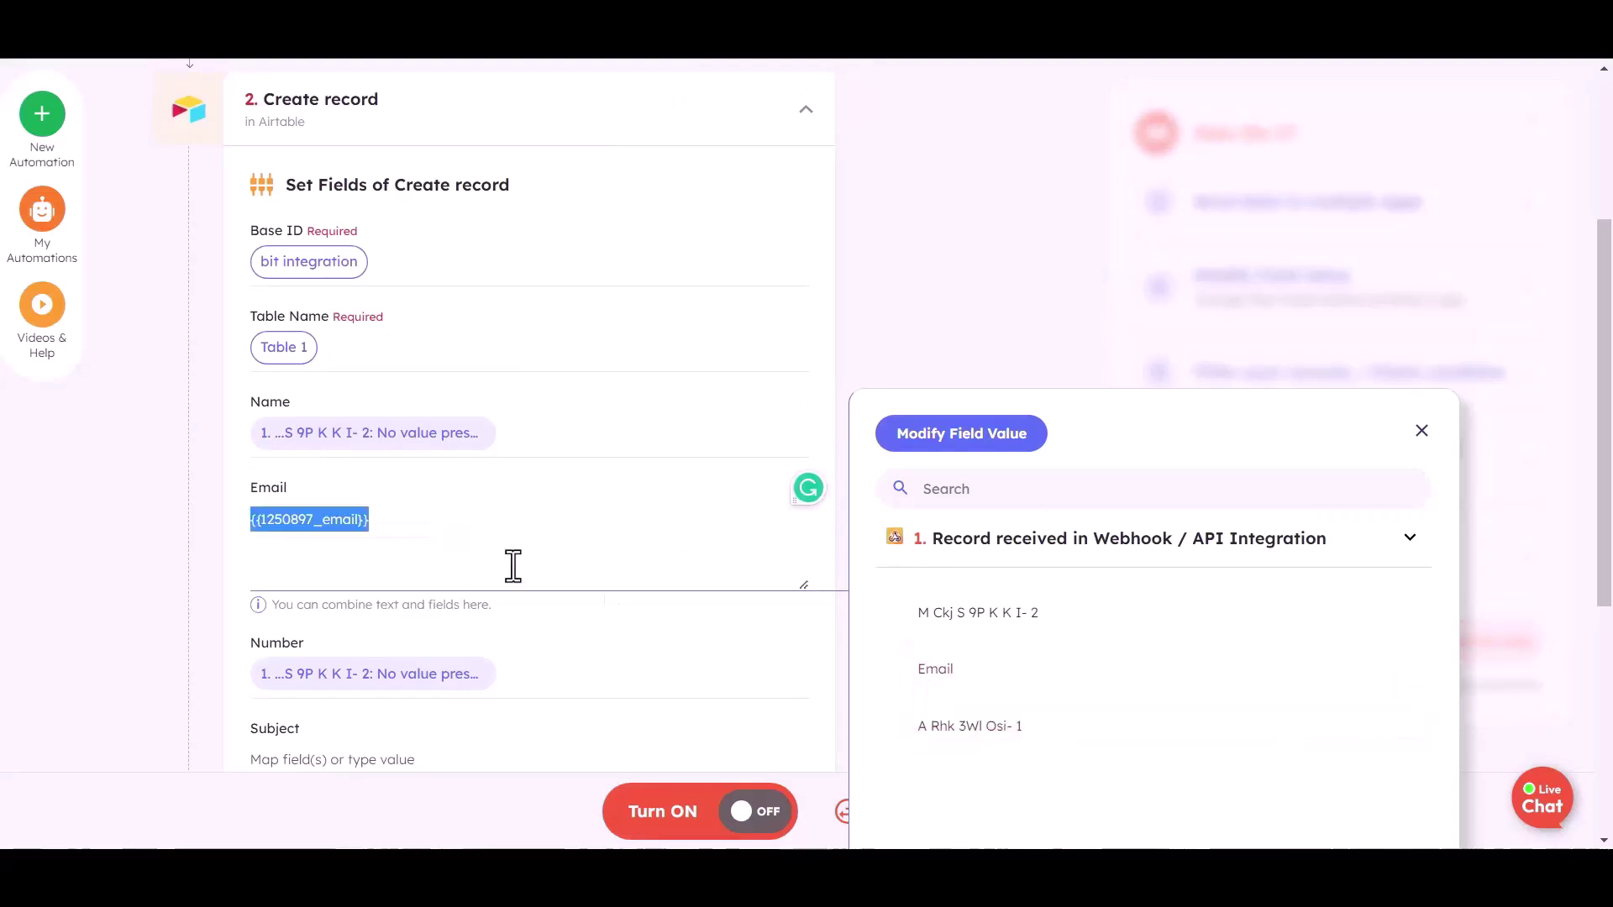
pyautogui.scroll(-1, 520, 584)
pyautogui.click(529, 568)
pyautogui.press('BackSpace')
pyautogui.click(970, 774)
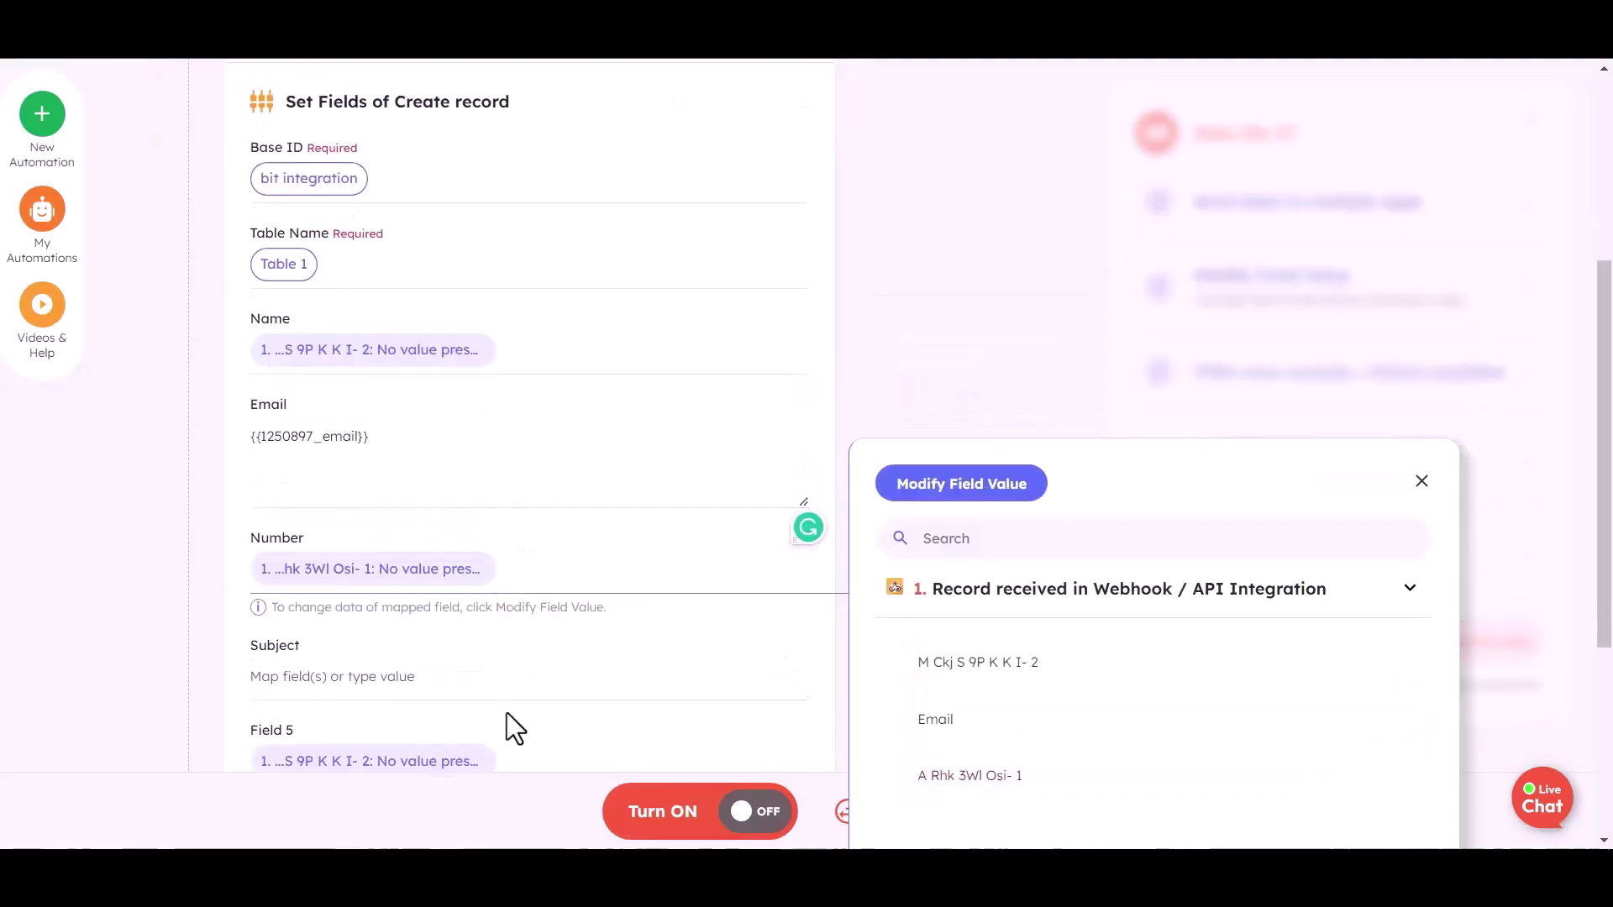
# Clear Field 5, test the Airtable create-record step, and turn the automation on
pyautogui.scroll(-2, 506, 713)
pyautogui.click(511, 566)
pyautogui.press('BackSpace')
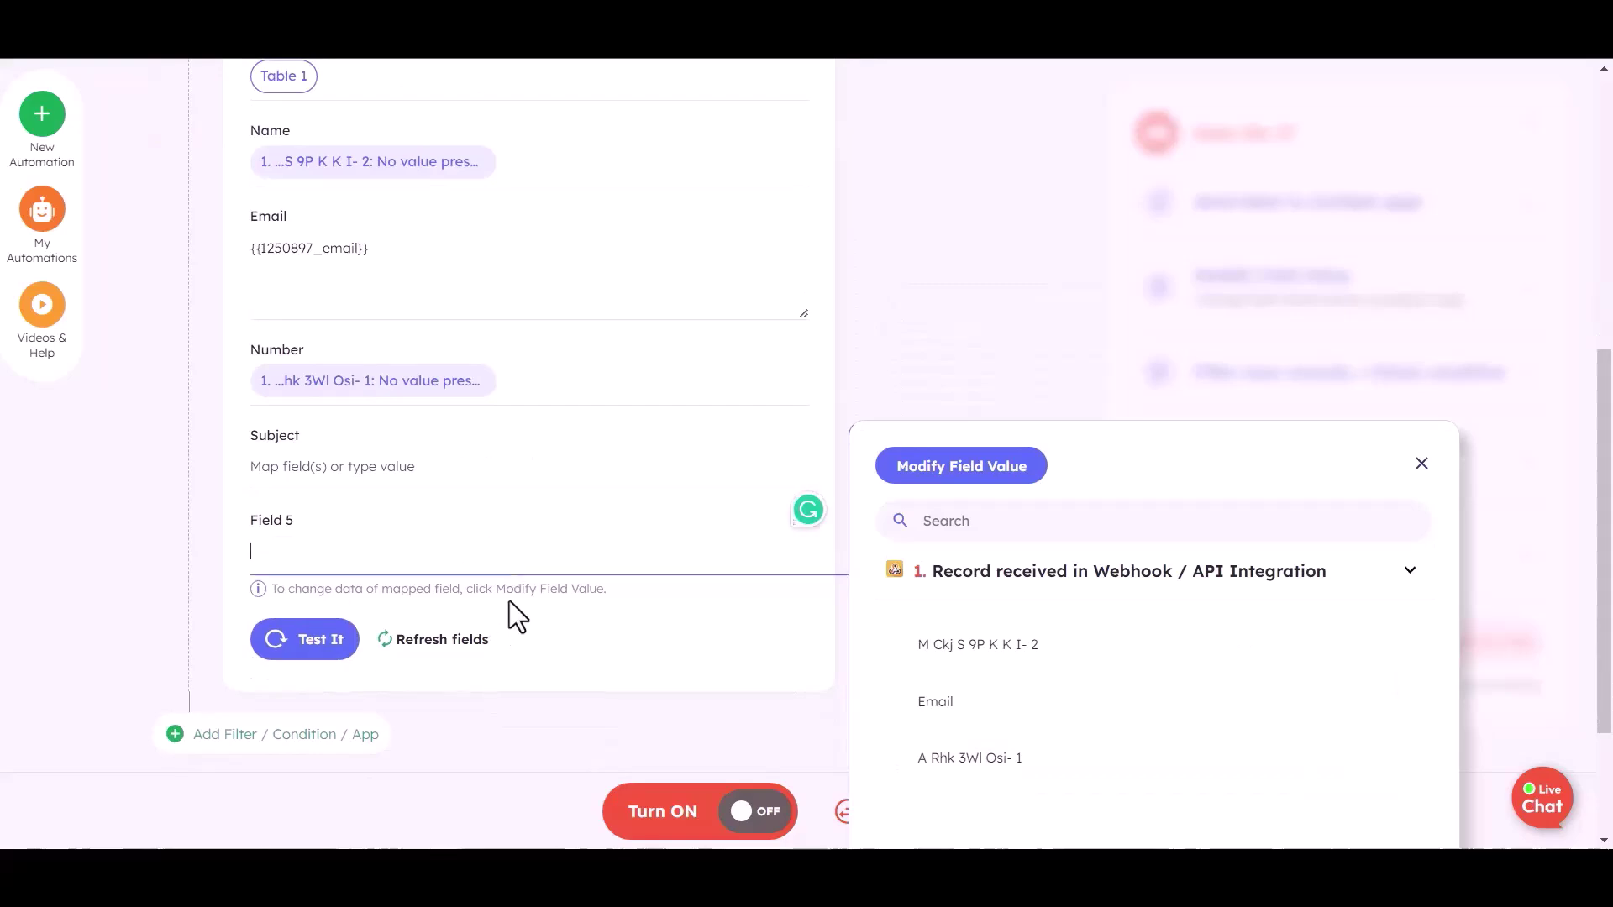
pyautogui.scroll(2, 304, 581)
pyautogui.scroll(-4, 391, 588)
pyautogui.click(477, 588)
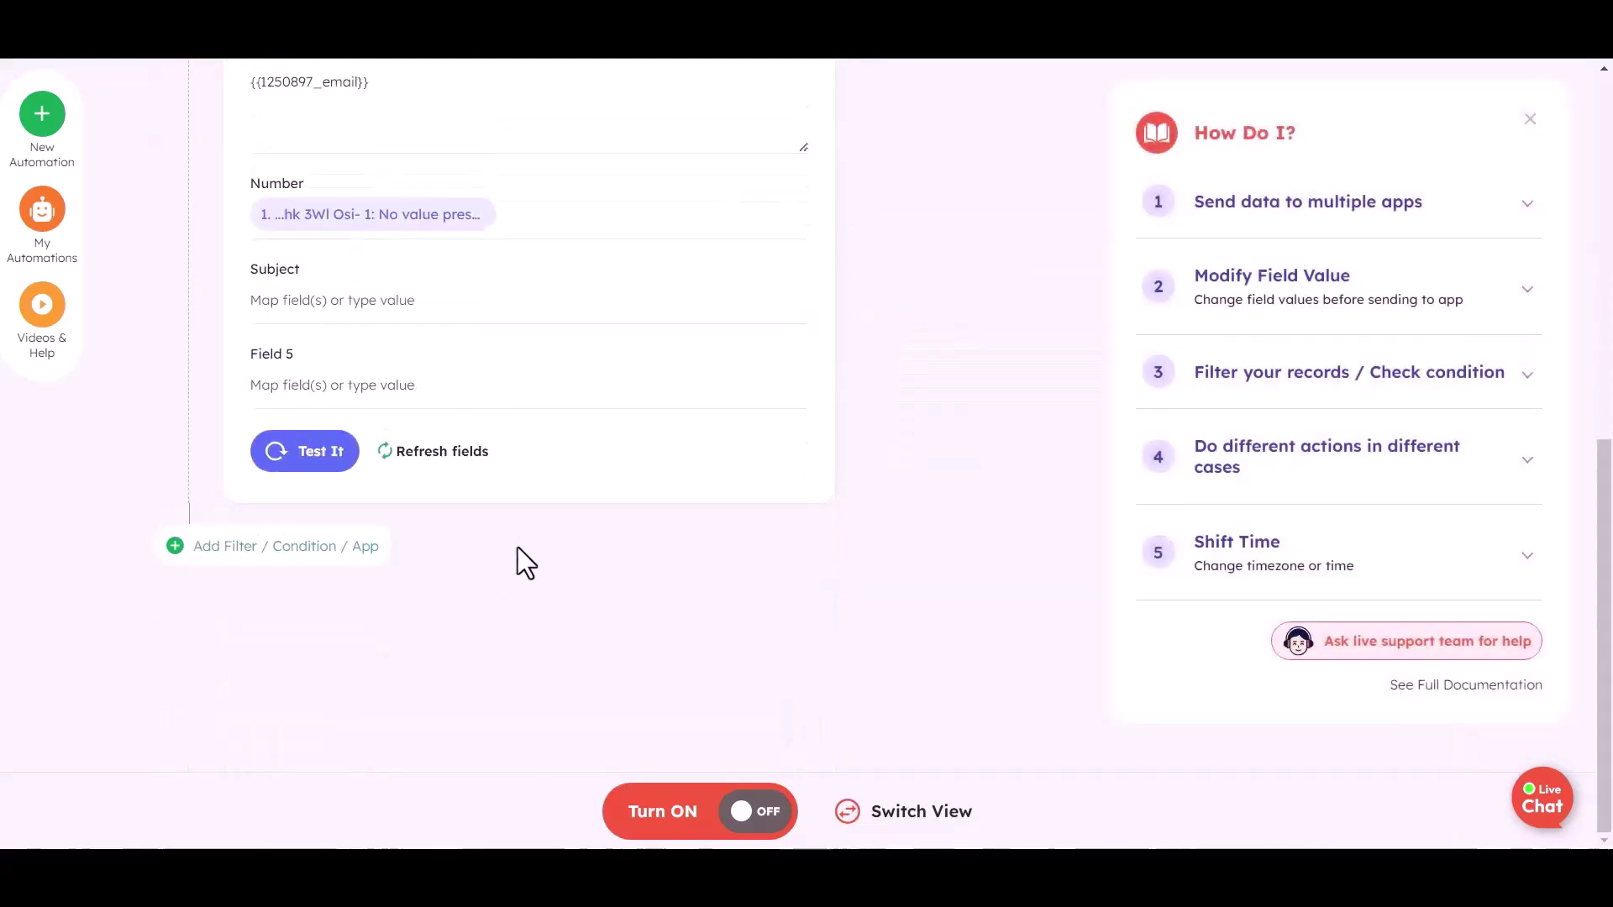
pyautogui.click(317, 475)
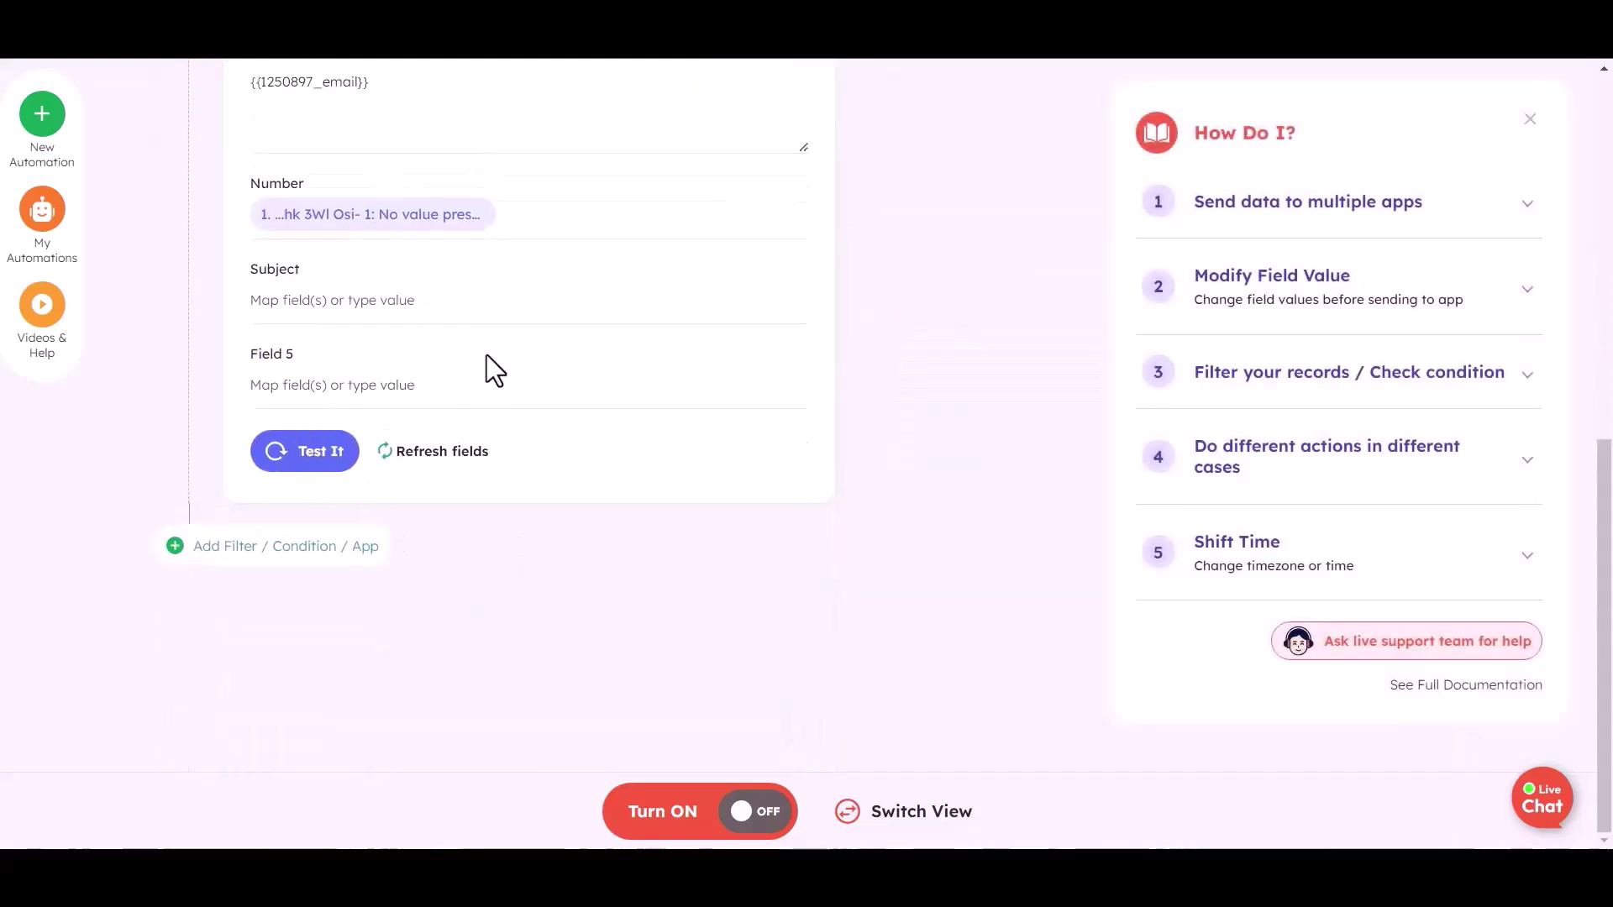
pyautogui.click(744, 814)
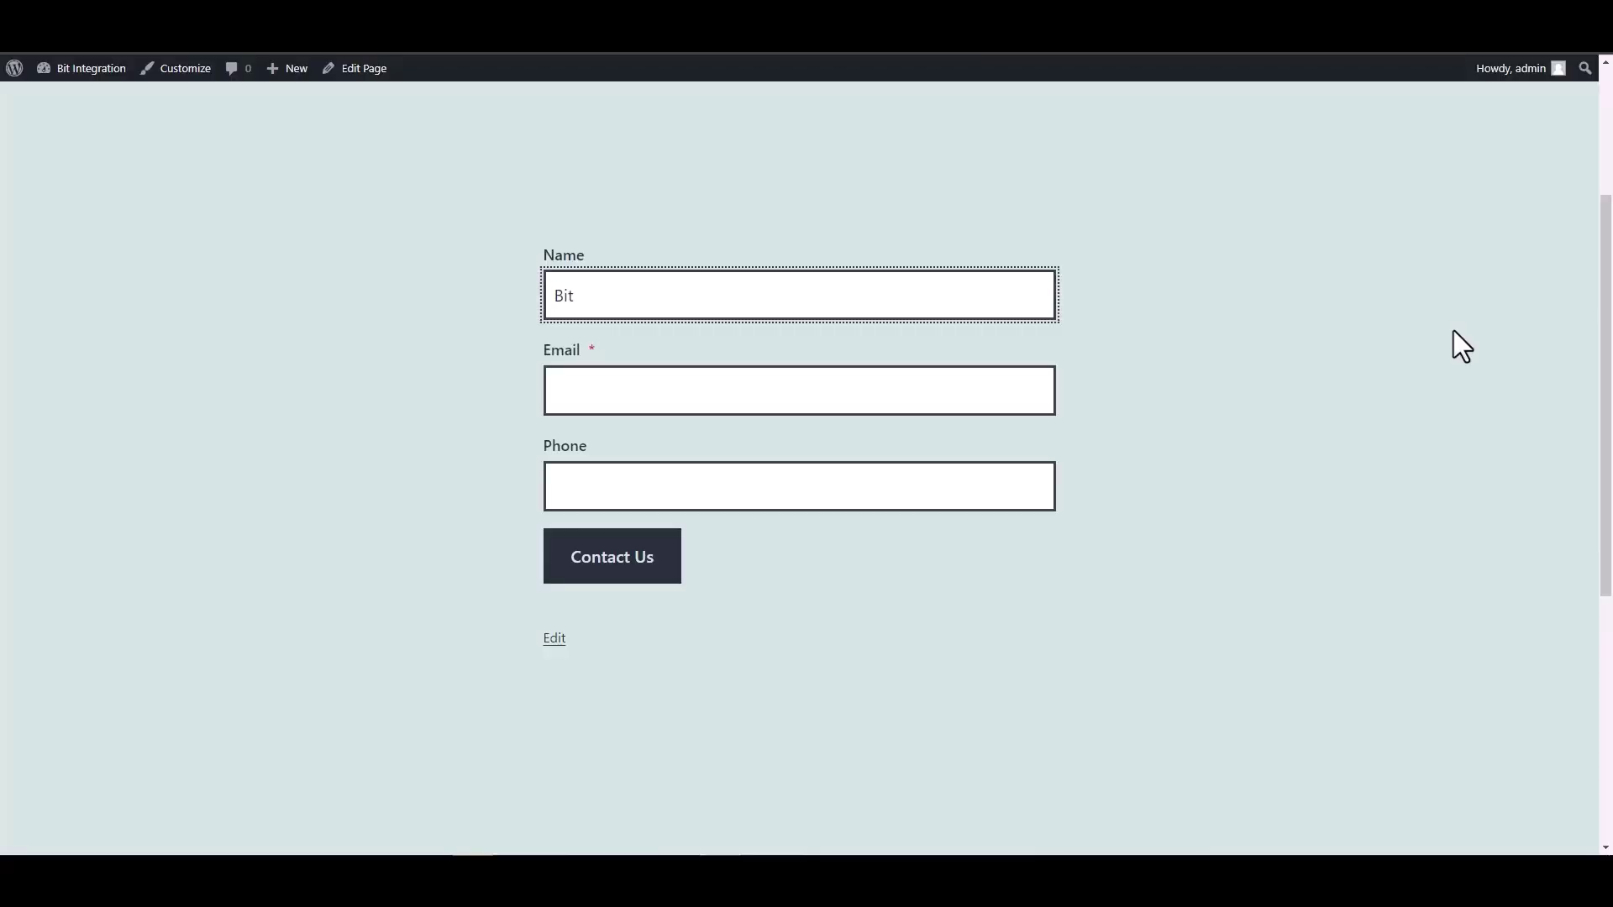
# Fill the contact form's Name with Bit Integrations and Email with a support address, ready for the phone number
pyautogui.write('rations')
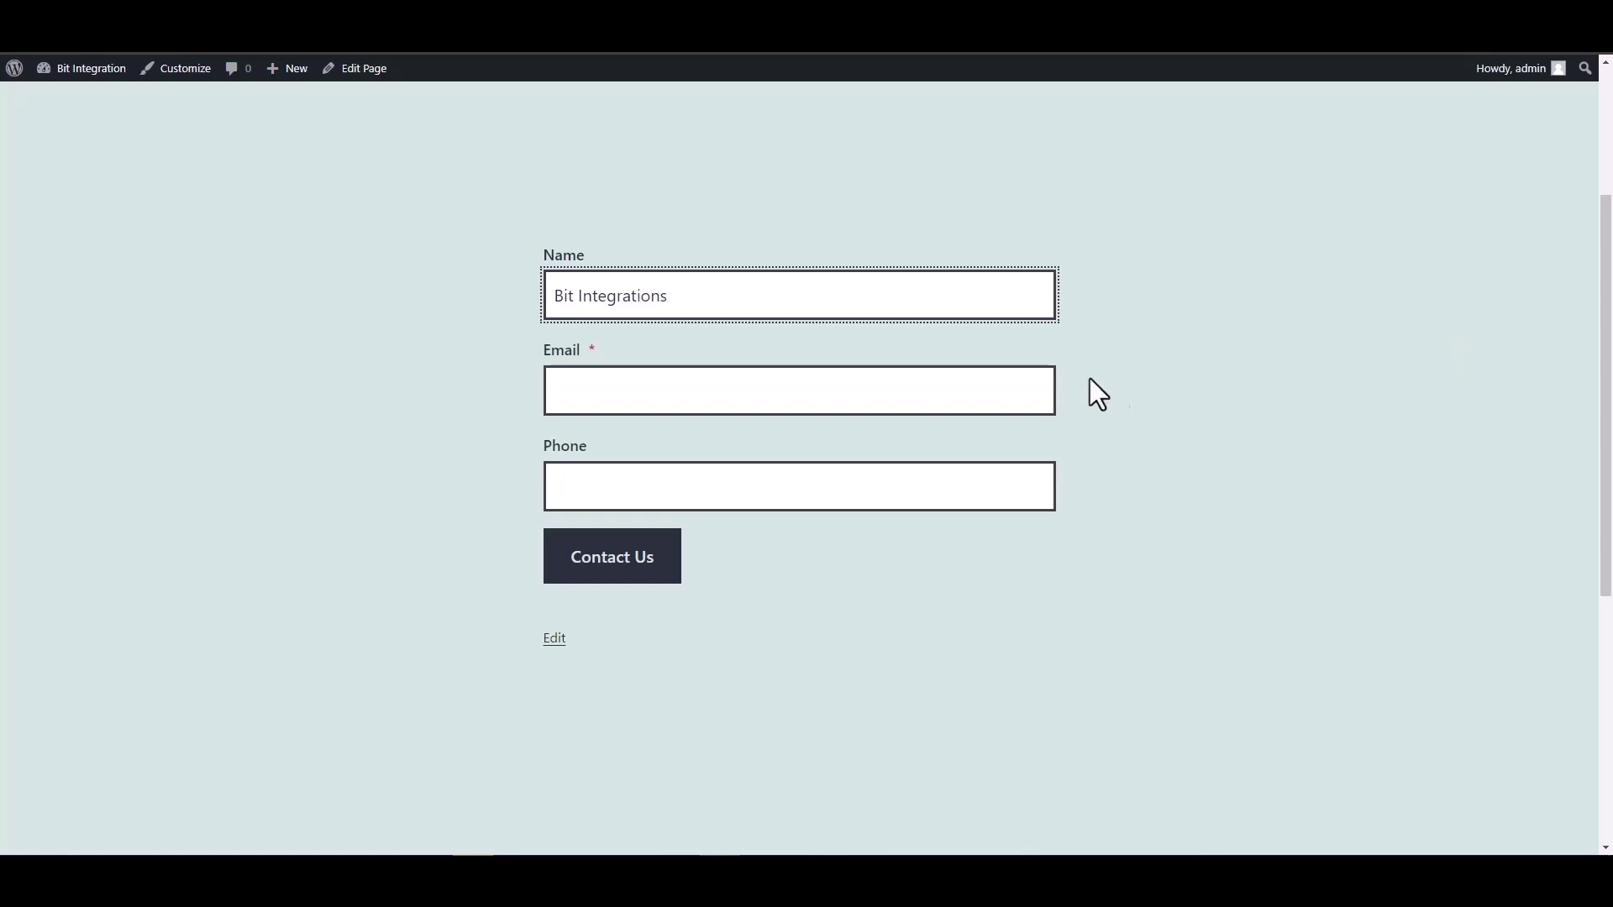
pyautogui.press('Tab')
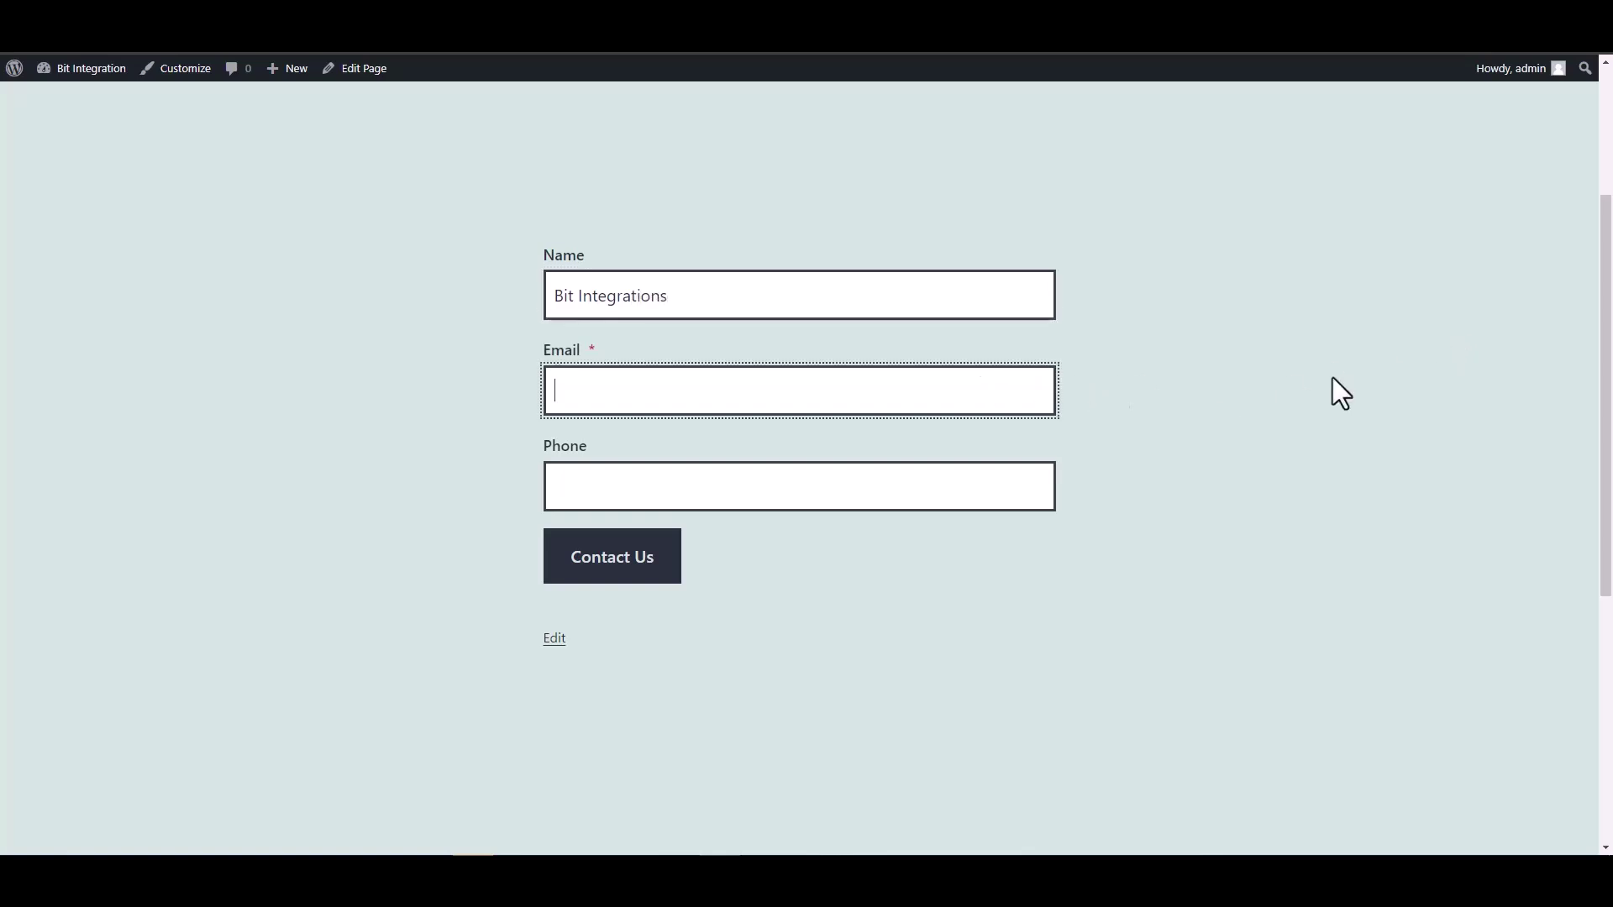
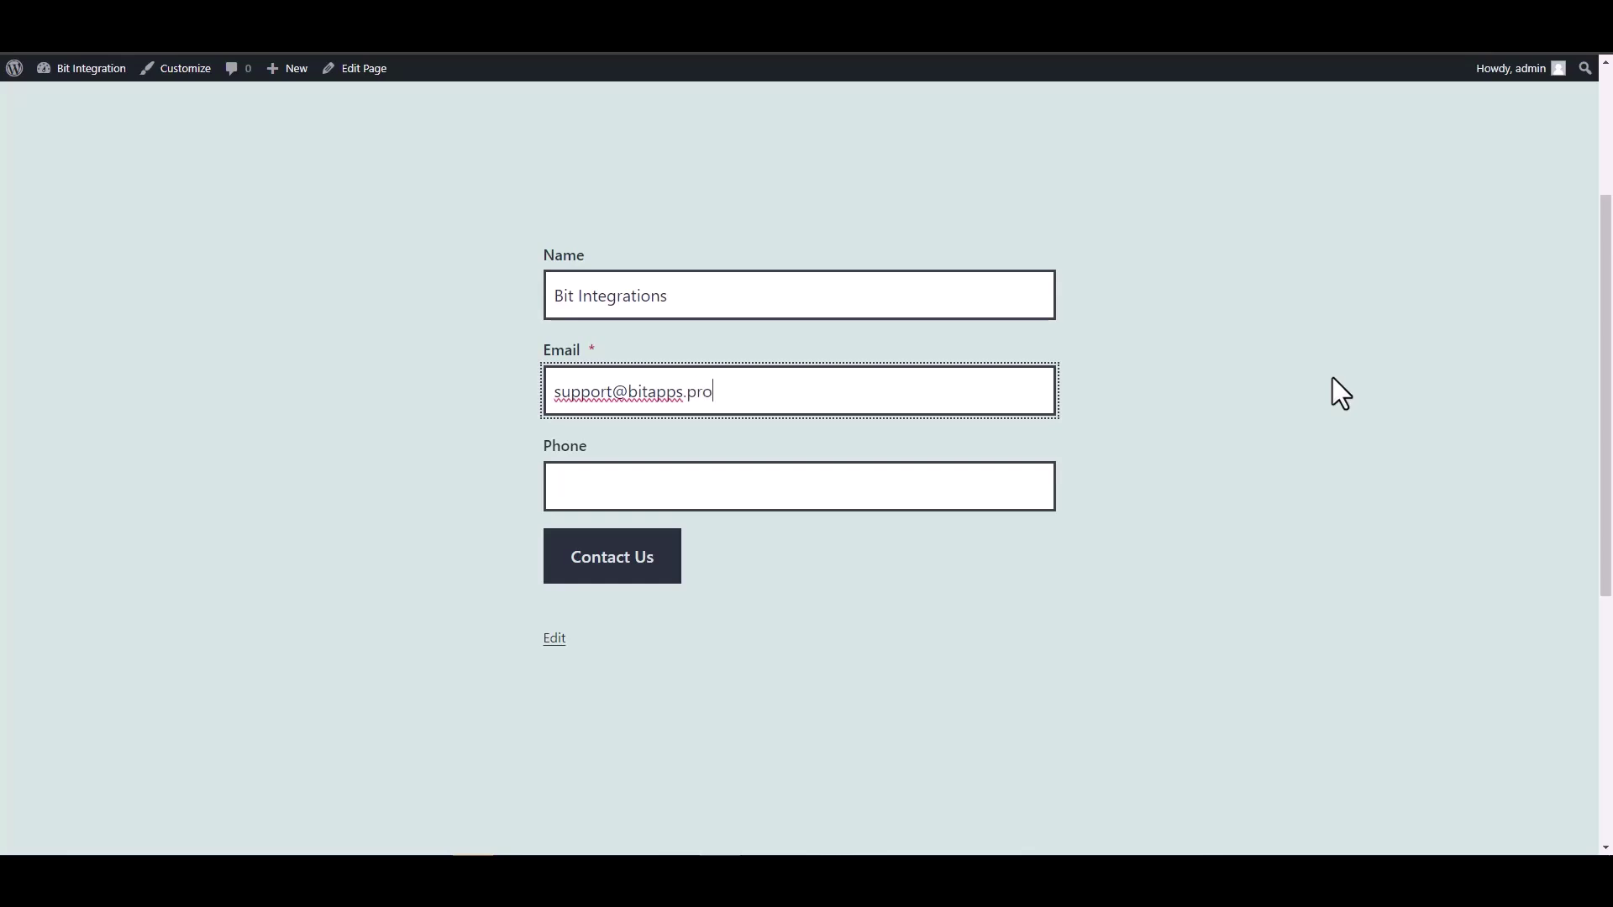
pyautogui.click(954, 493)
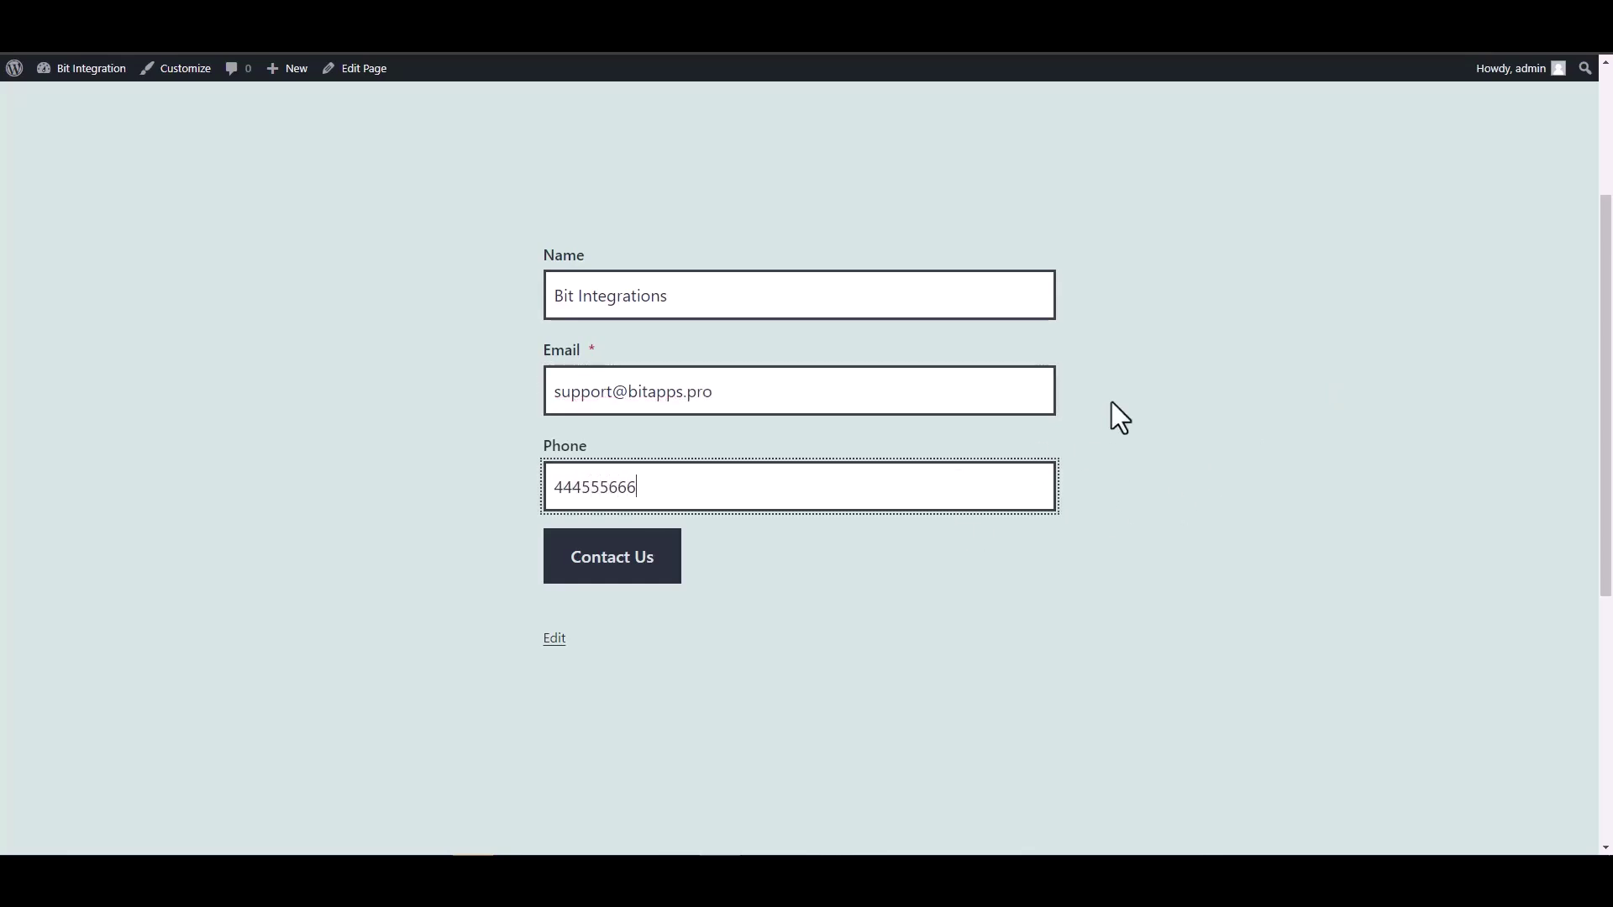
# Submit the contact form and check the new record in Airtable's Table 1
pyautogui.click(661, 566)
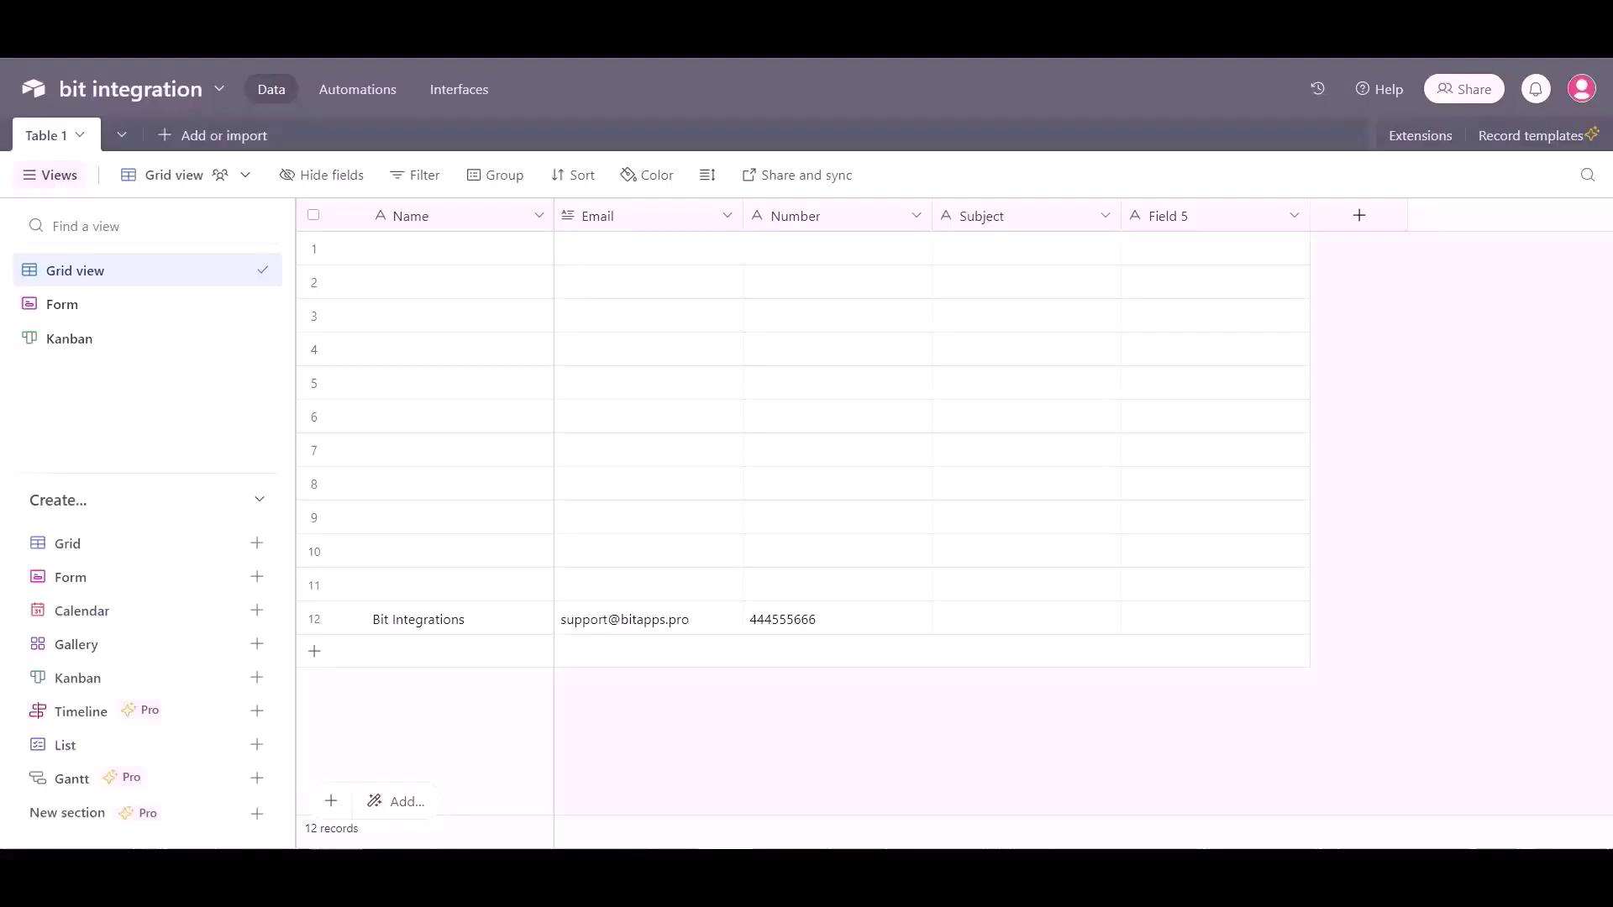